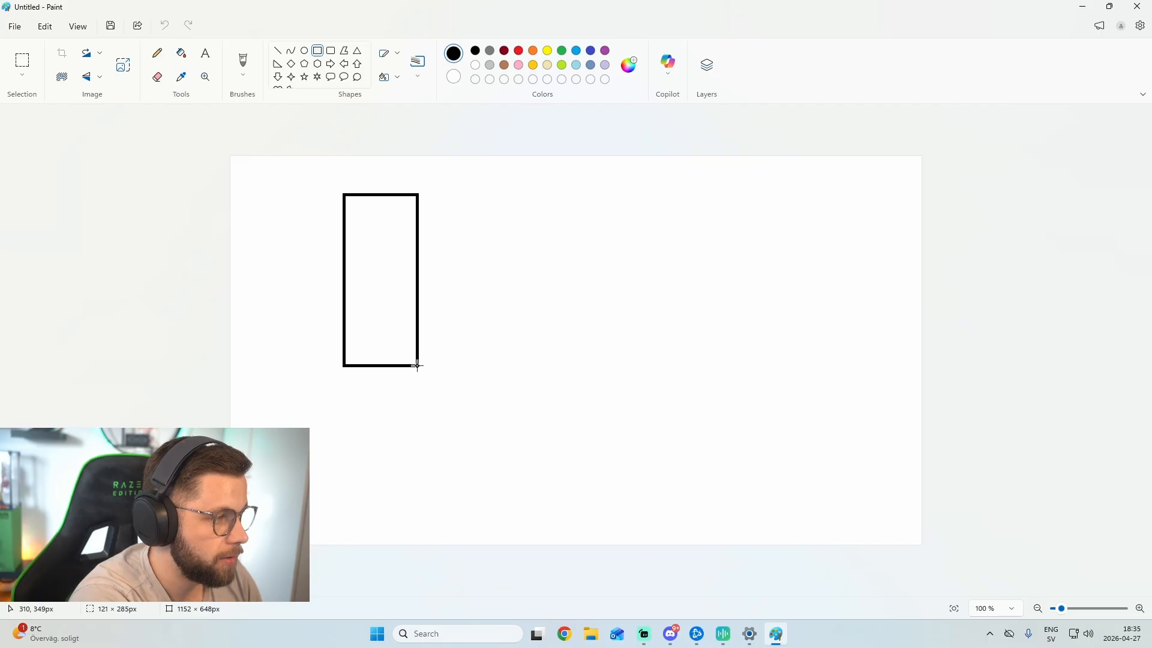
# Step: Draw a second black rectangle at the canvas's upper right and a light blue rectangle about 60 × 190 px near the bottom
pyautogui.moveTo(766, 185); pyautogui.dragTo(861, 360)
pyautogui.moveTo(426, 413); pyautogui.dragTo(463, 528)
pyautogui.click(576, 50)
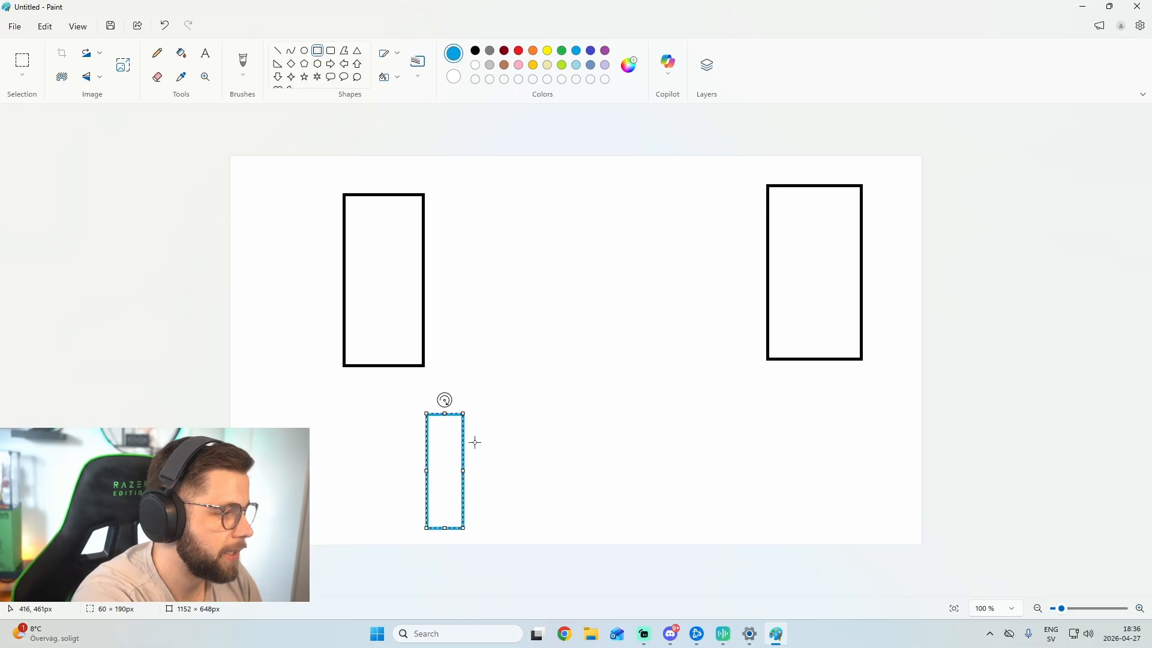
pyautogui.click(450, 145)
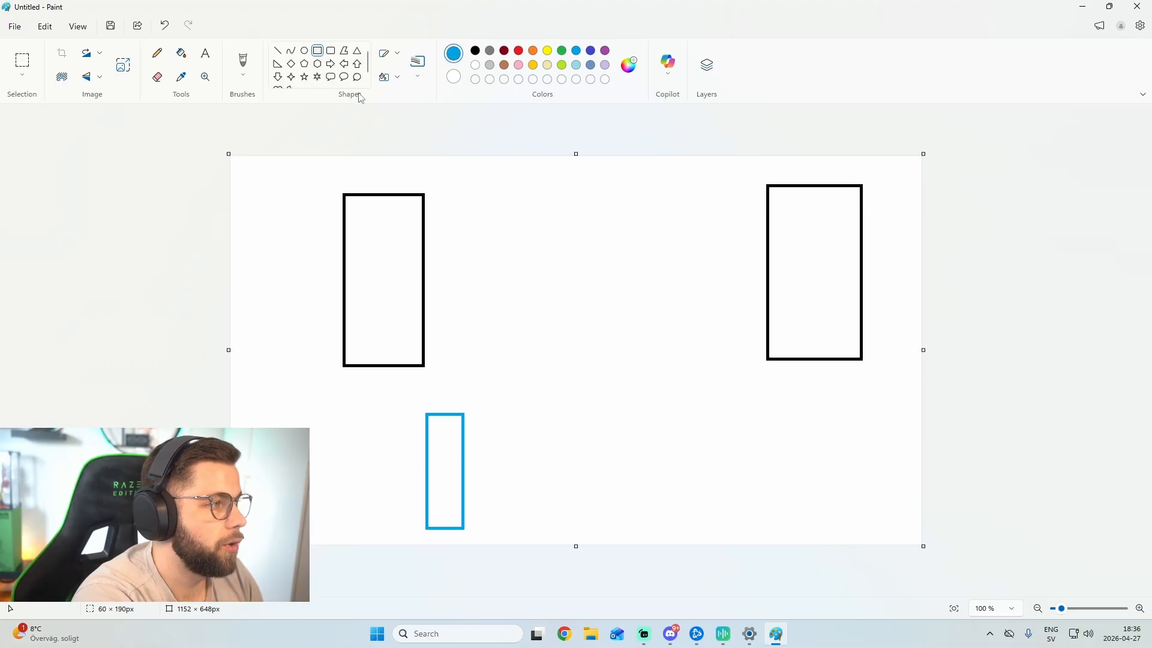
# Step: Draw three red rectangles in a row between the two black rectangles, the first about 105 × 94 px
pyautogui.moveTo(456, 212); pyautogui.dragTo(521, 268)
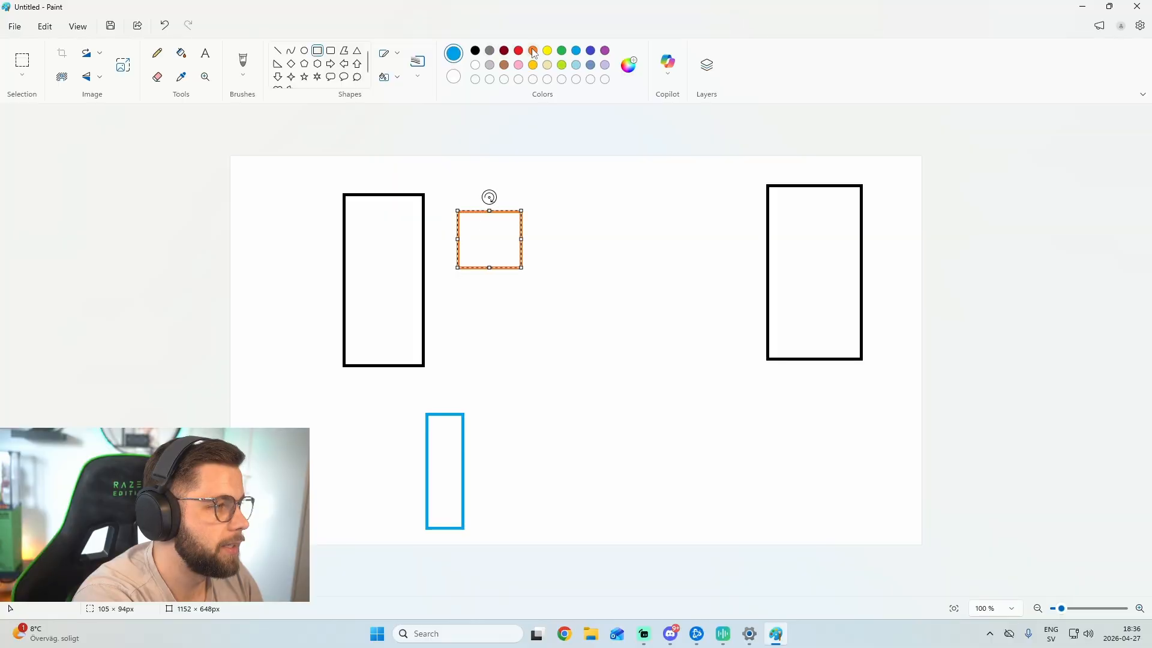
pyautogui.click(518, 50)
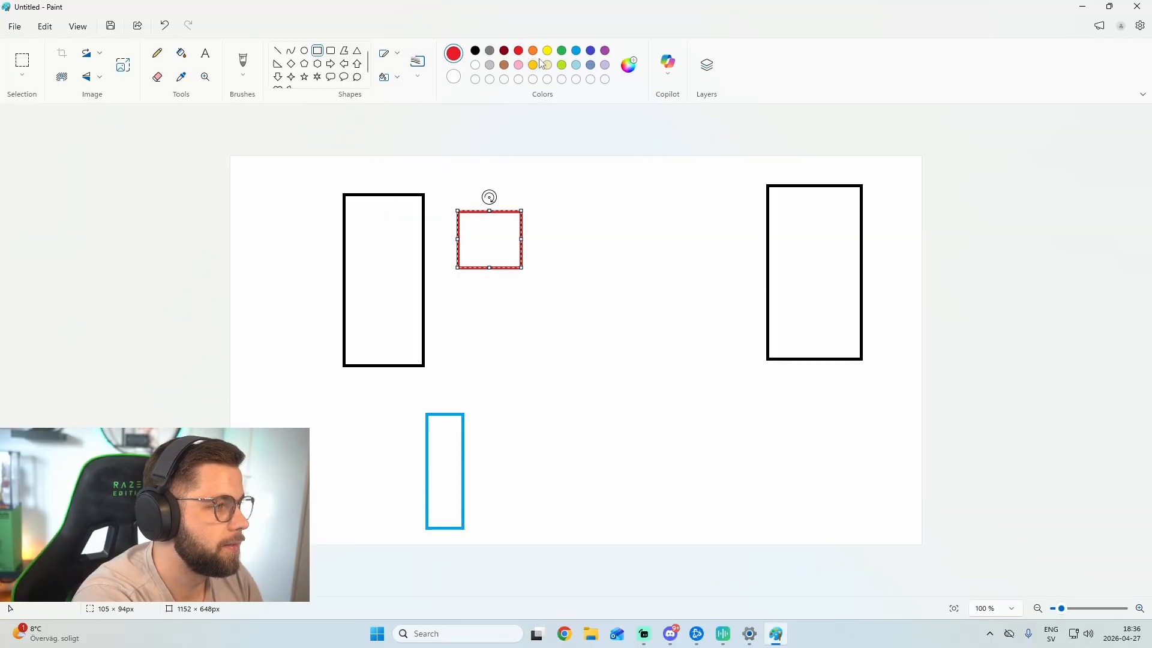
pyautogui.moveTo(539, 210); pyautogui.dragTo(626, 272)
pyautogui.moveTo(649, 208); pyautogui.dragTo(727, 270)
# Step: Connect the left black rectangle to the first red box with a red line and the right black rectangle to the middle red box in gray
pyautogui.click(277, 50)
pyautogui.moveTo(425, 223); pyautogui.dragTo(459, 235)
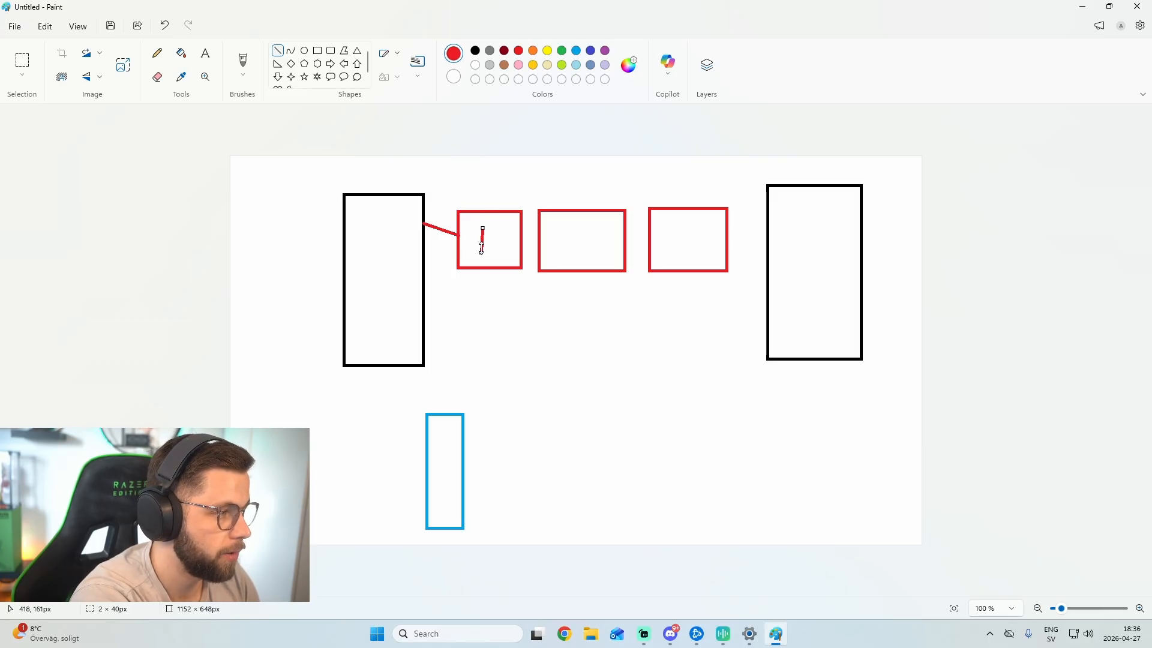
pyautogui.hotkey('ctrl', 'z')
pyautogui.click(489, 50)
pyautogui.moveTo(768, 190); pyautogui.dragTo(600, 210)
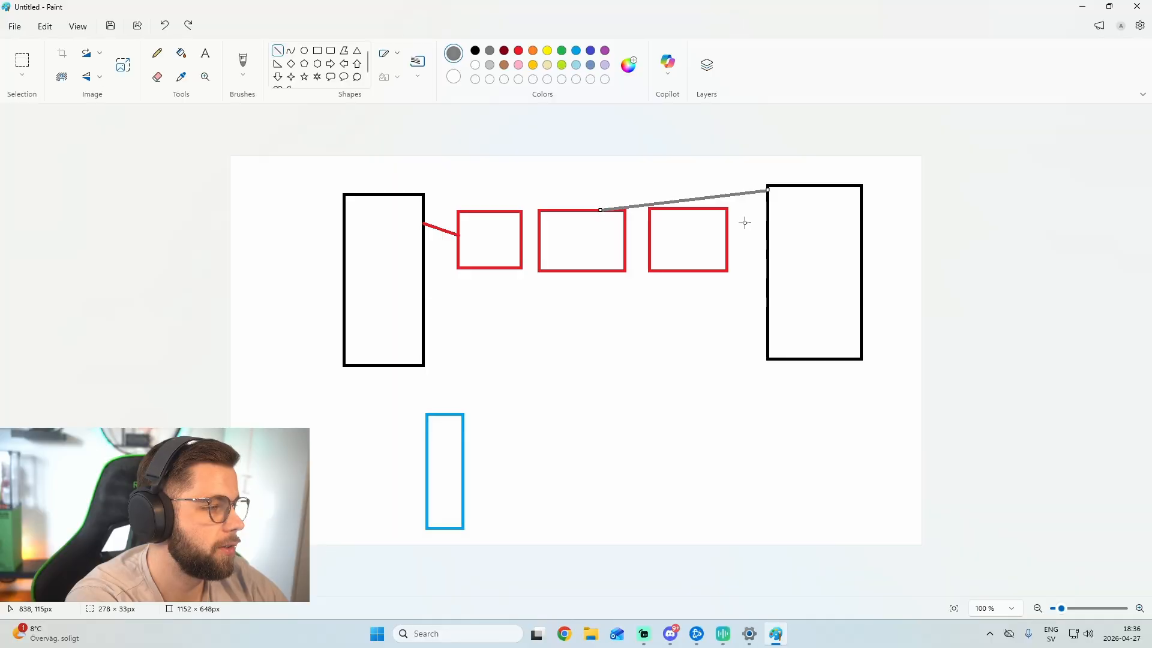
# Step: Draw a gray rounded box about 48 × 37 px below the third red box and link it to both black rectangles and that red box
pyautogui.click(330, 50)
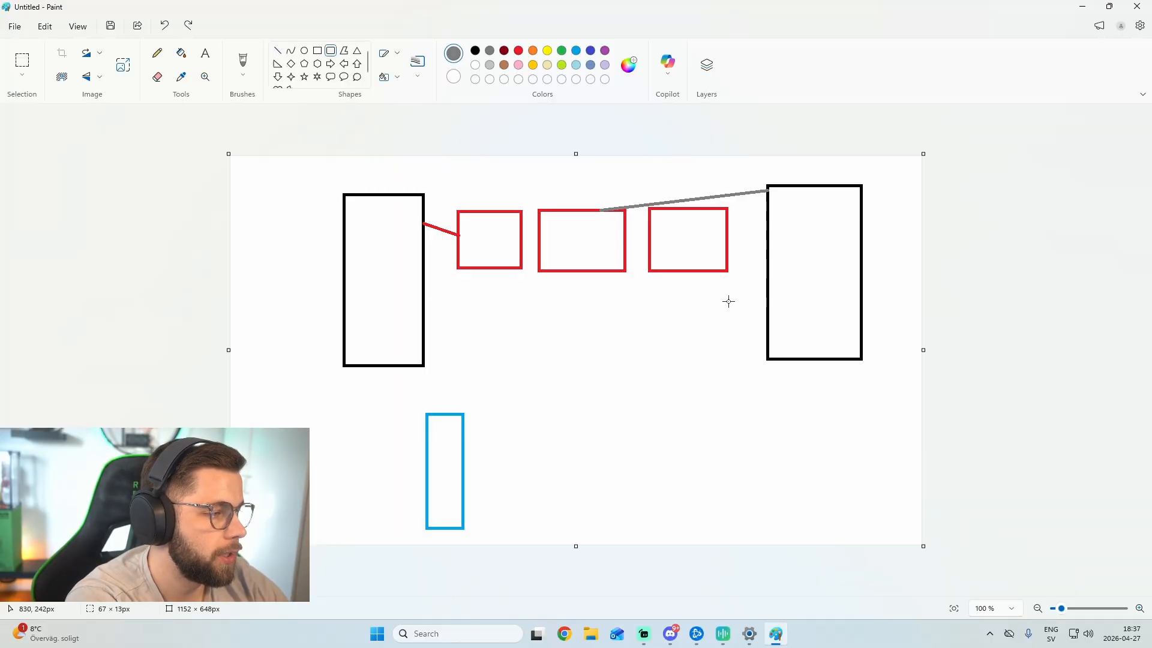
pyautogui.moveTo(729, 286); pyautogui.dragTo(760, 311)
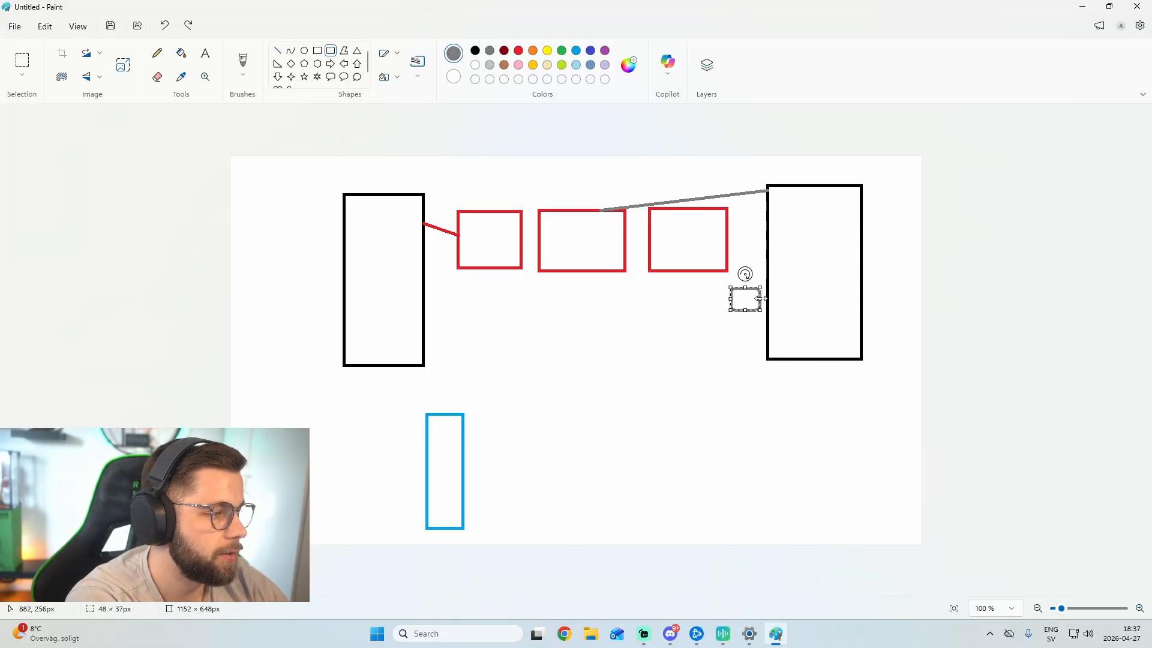
pyautogui.click(277, 51)
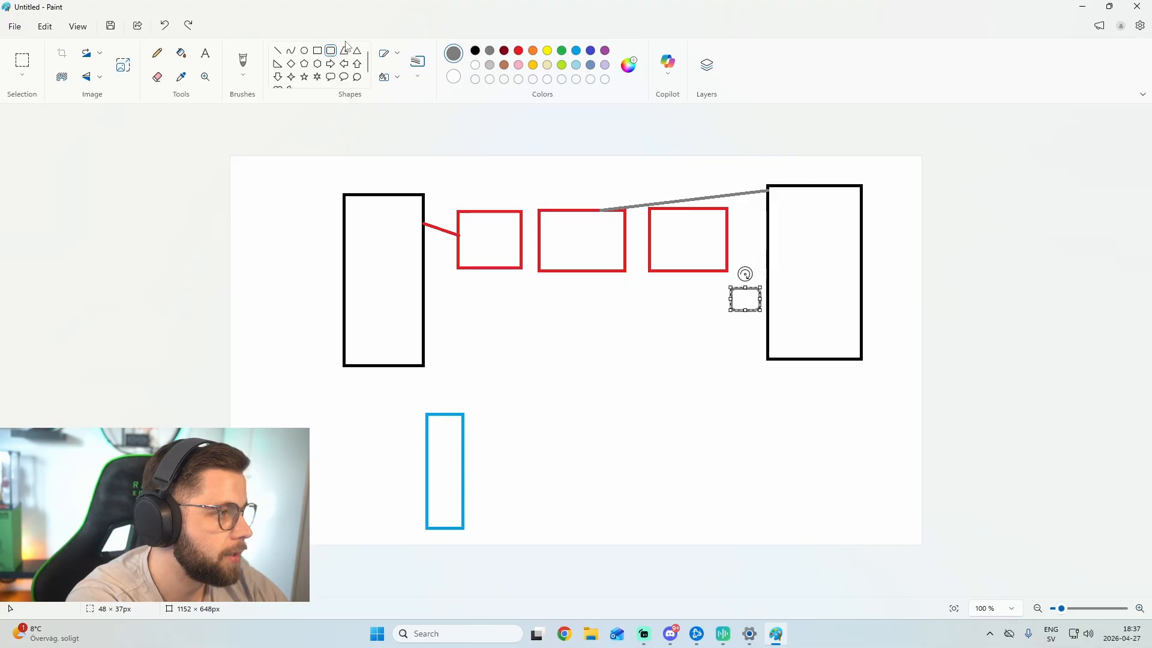
pyautogui.moveTo(768, 259); pyautogui.dragTo(747, 288)
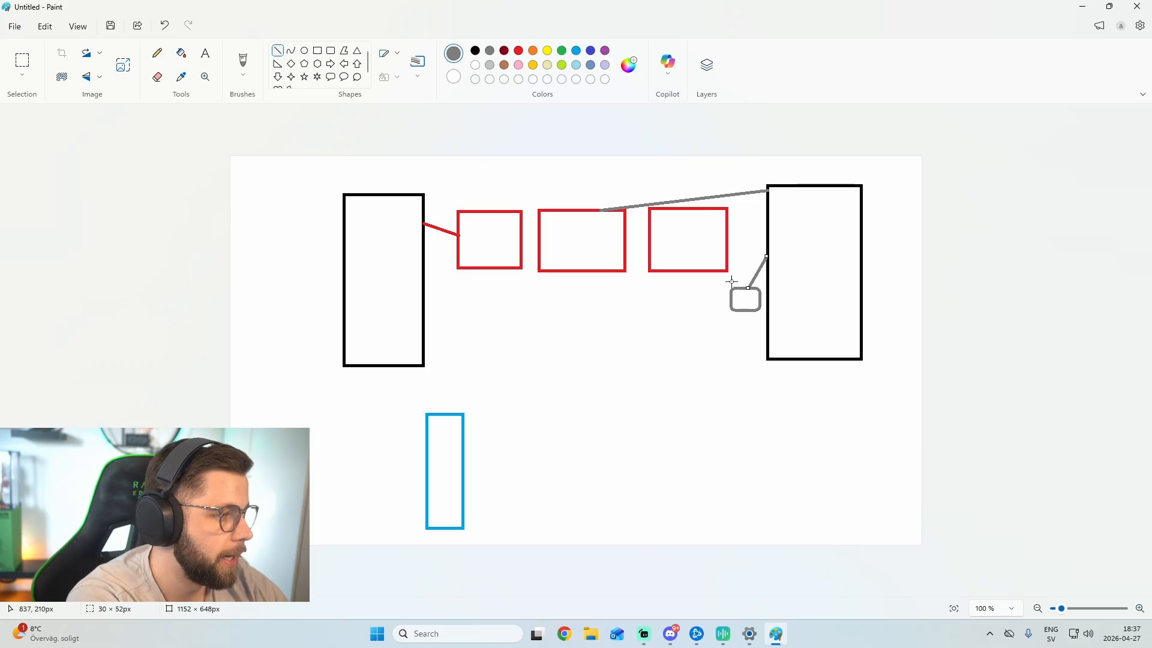
pyautogui.moveTo(733, 287); pyautogui.dragTo(721, 270)
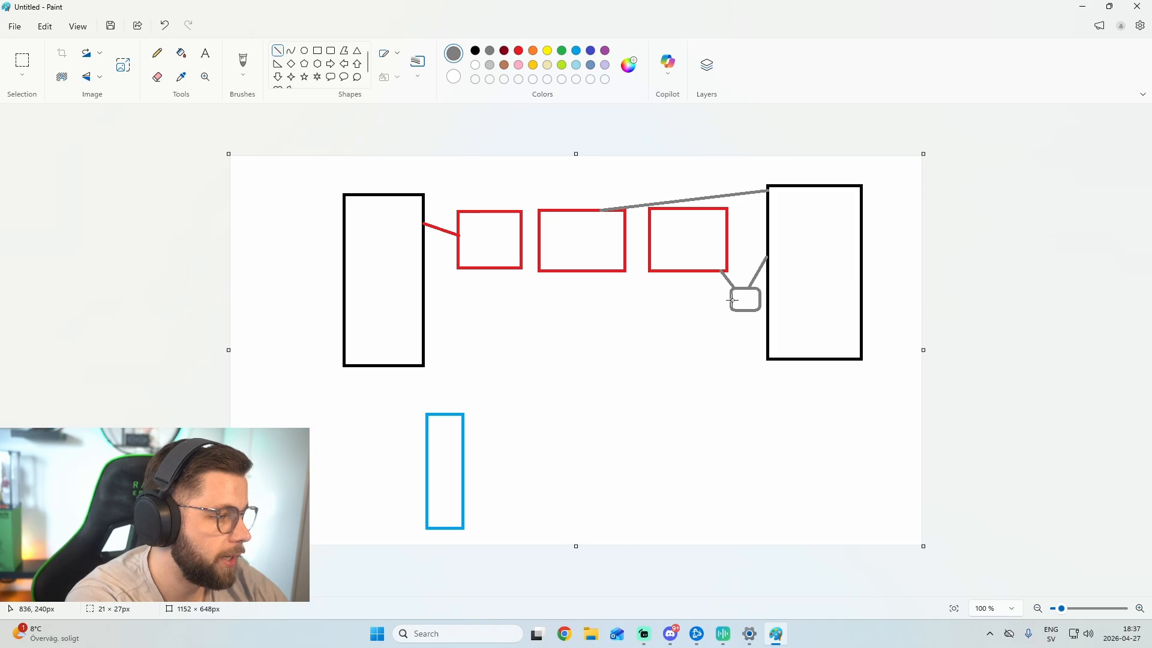
pyautogui.moveTo(730, 298); pyautogui.dragTo(424, 301)
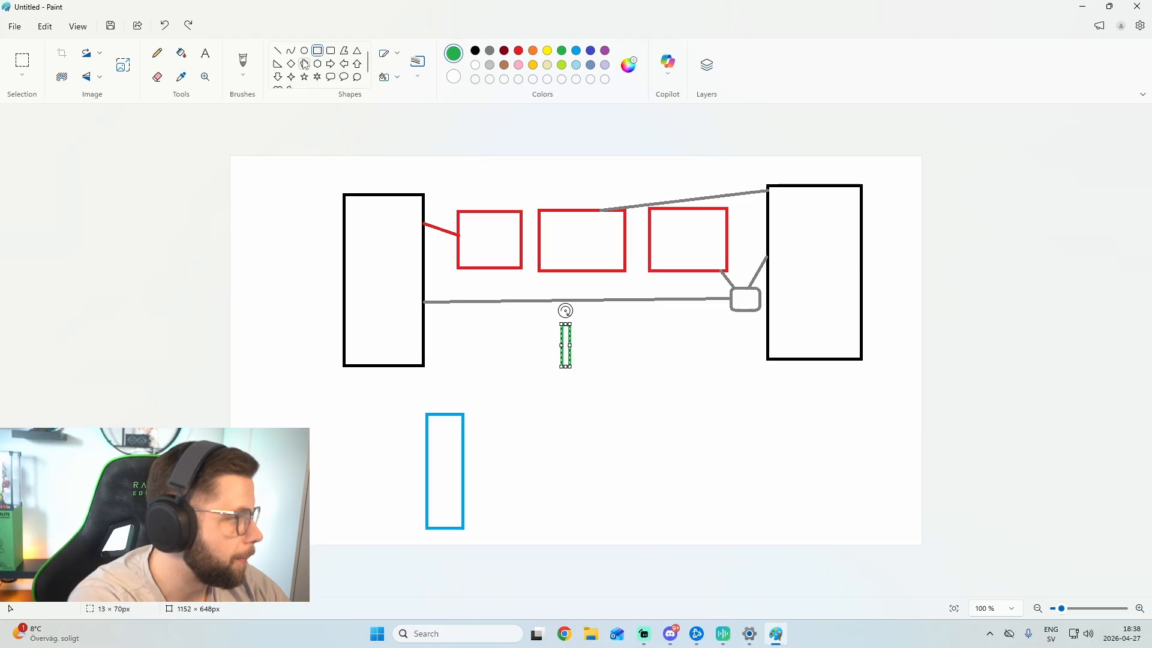
# Step: Add a green oval above the narrow green rectangle and connect the rectangle to the right black rectangle with a green line
pyautogui.click(304, 50)
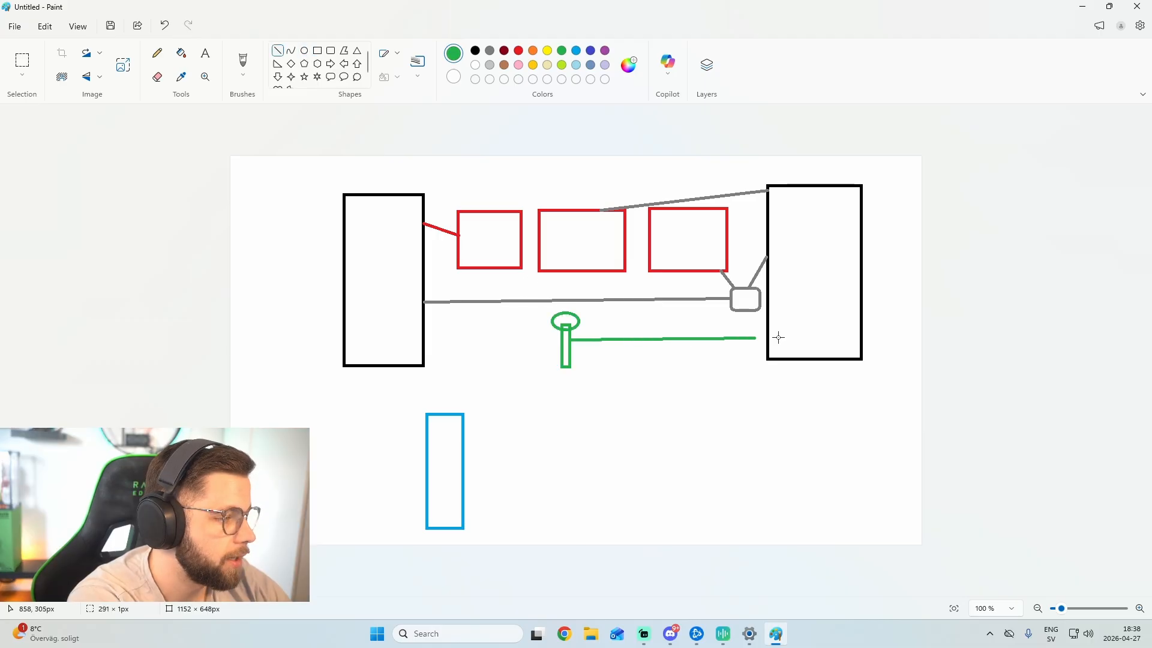
pyautogui.moveTo(777, 337); pyautogui.dragTo(768, 337)
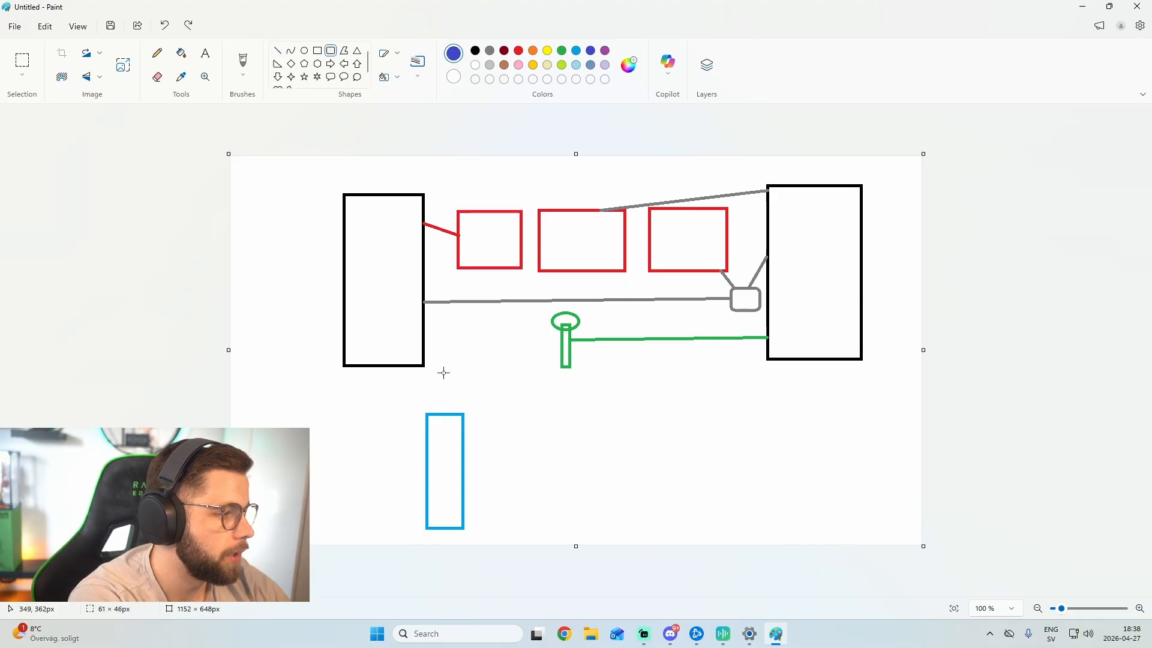
# Step: Draw an indigo rounded box above the light blue rectangle and link it to that rectangle, the middle red box and the left black rectangle
pyautogui.moveTo(459, 369); pyautogui.dragTo(502, 398)
pyautogui.click(277, 52)
pyautogui.moveTo(463, 453); pyautogui.dragTo(480, 397)
pyautogui.moveTo(487, 369); pyautogui.dragTo(561, 270)
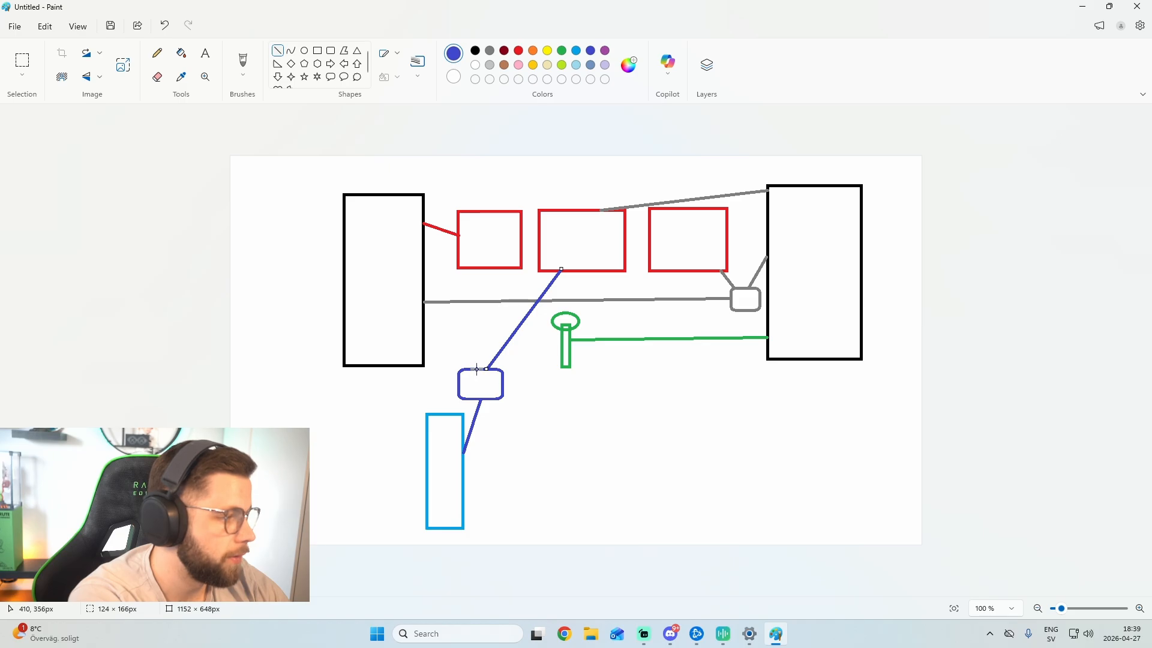
pyautogui.moveTo(476, 368); pyautogui.dragTo(422, 333)
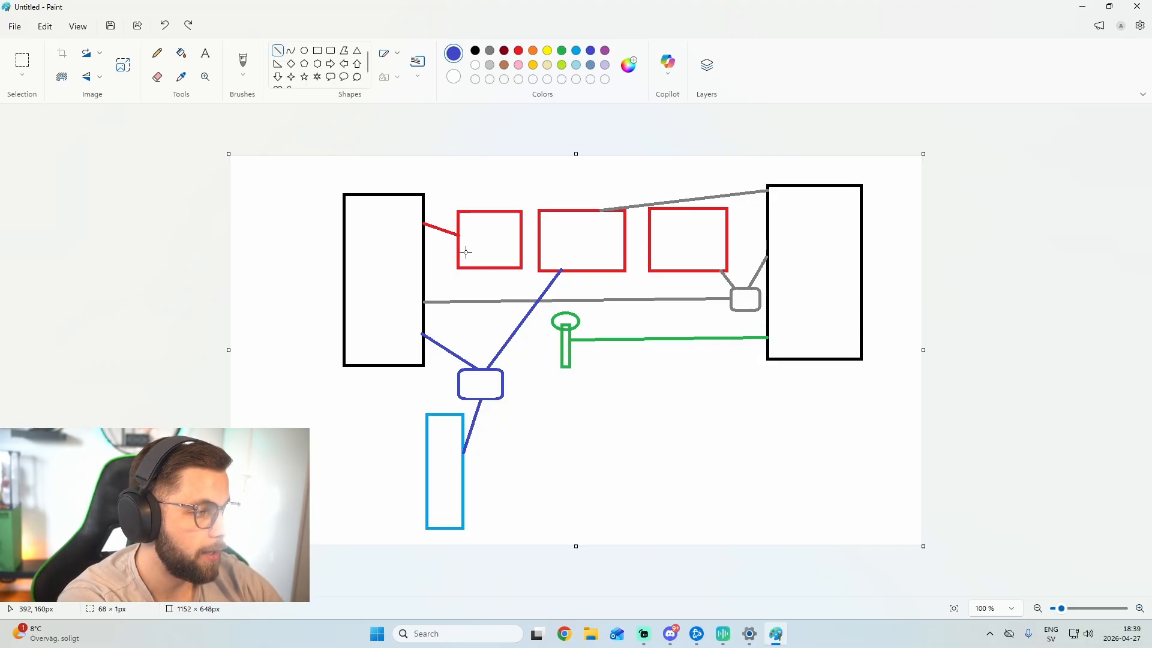
# Step: Draw a horizontal indigo line inside the first red box and a gray line about 72 px long above it
pyautogui.moveTo(491, 253); pyautogui.dragTo(507, 252)
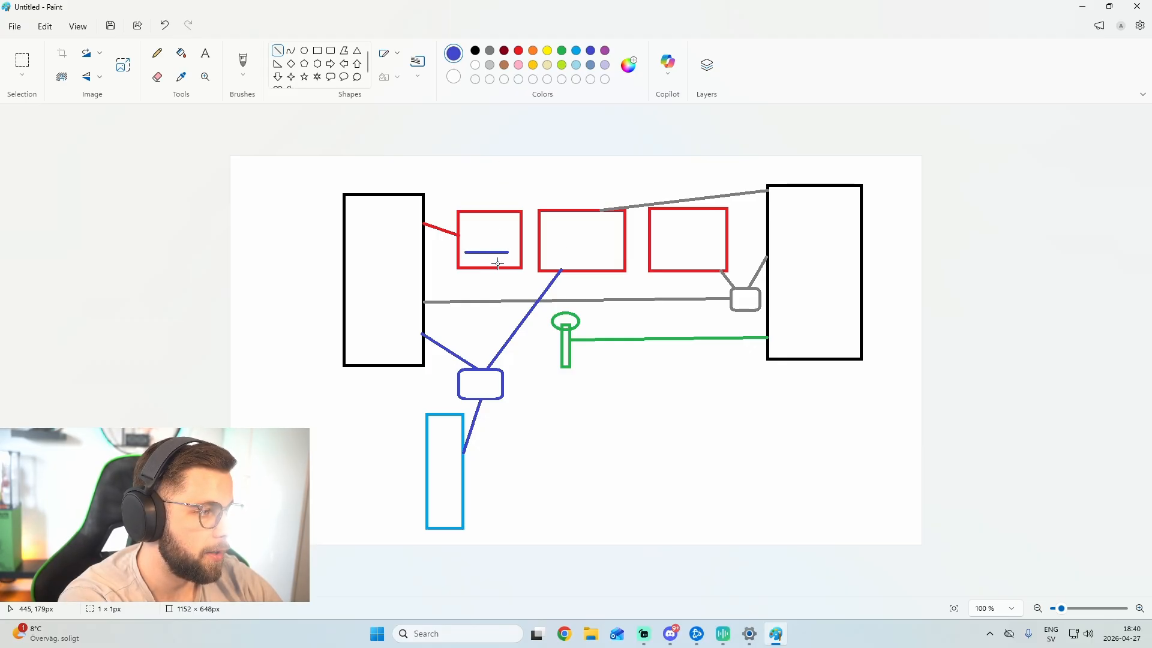
pyautogui.click(489, 51)
pyautogui.moveTo(466, 232); pyautogui.dragTo(512, 232)
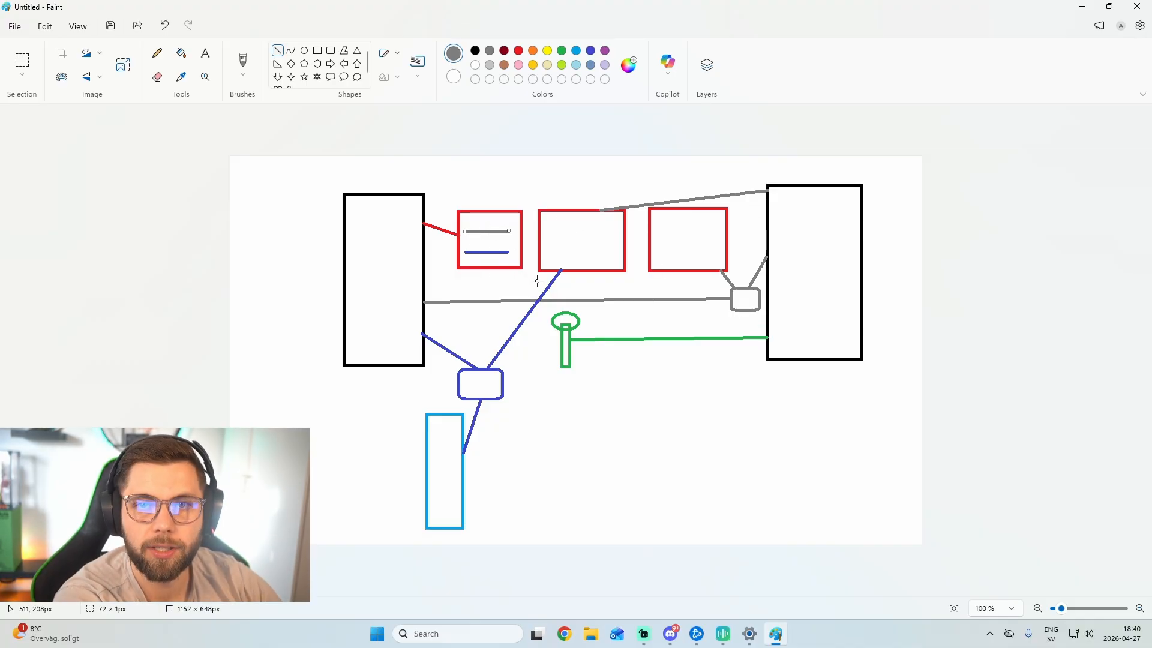
# Step: Switch to Wave Link and compare its HDMI channels with the HDMI (Elgato 4K S) device properties in Windows Settings
pyautogui.click(723, 634)
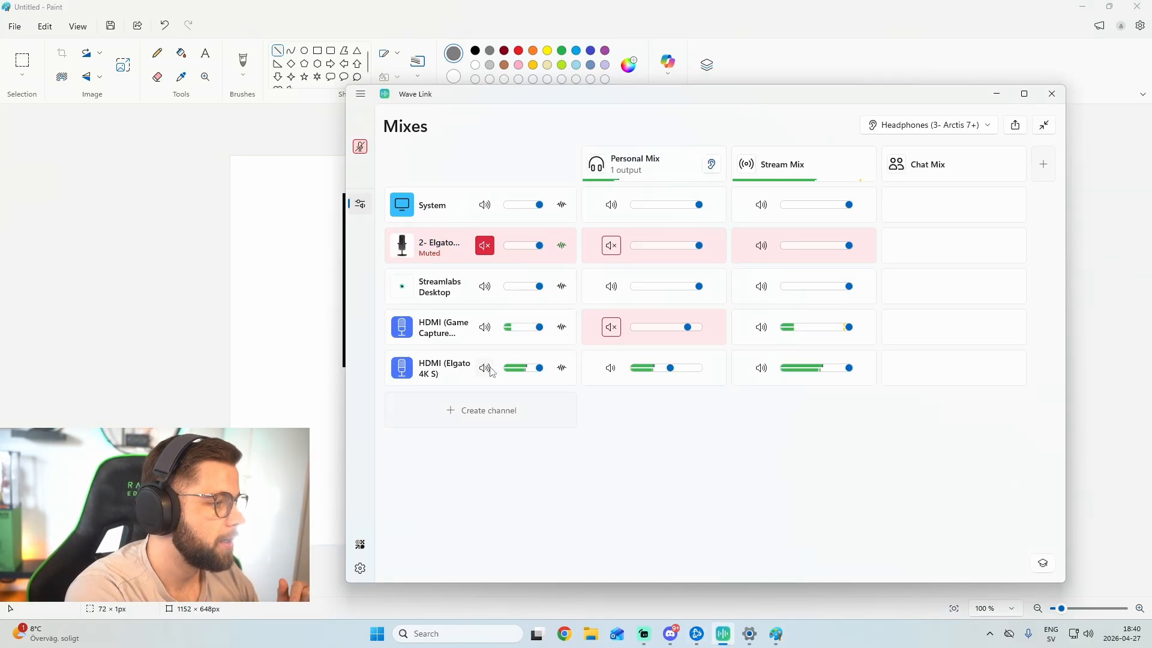
pyautogui.click(746, 638)
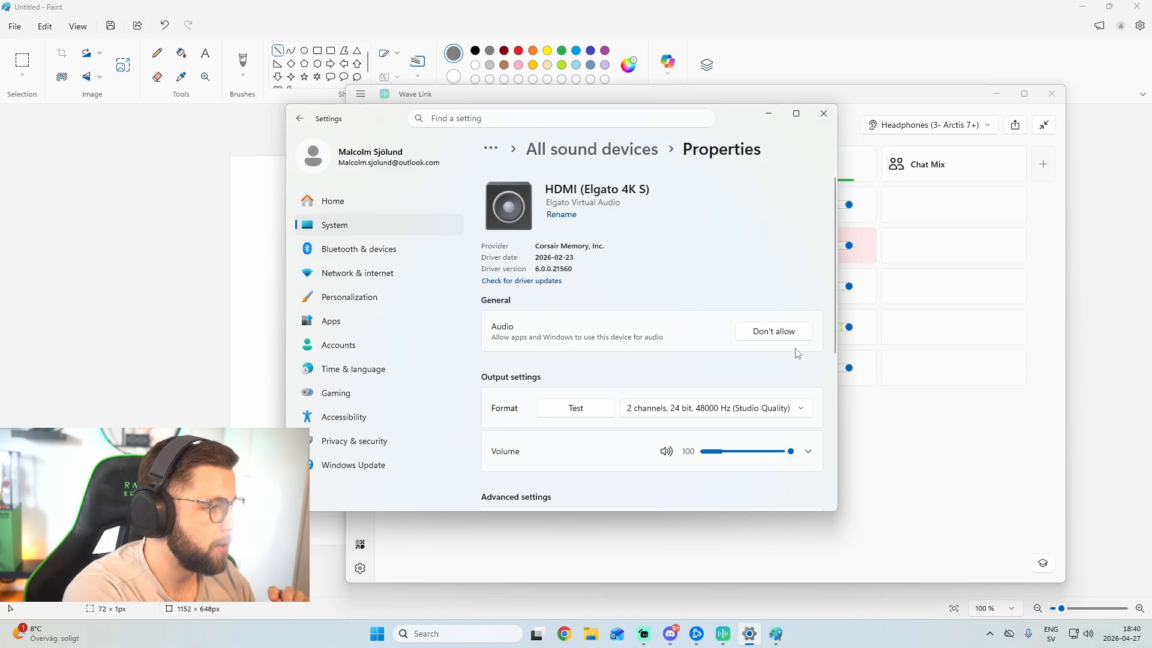
pyautogui.click(780, 330)
pyautogui.click(702, 299)
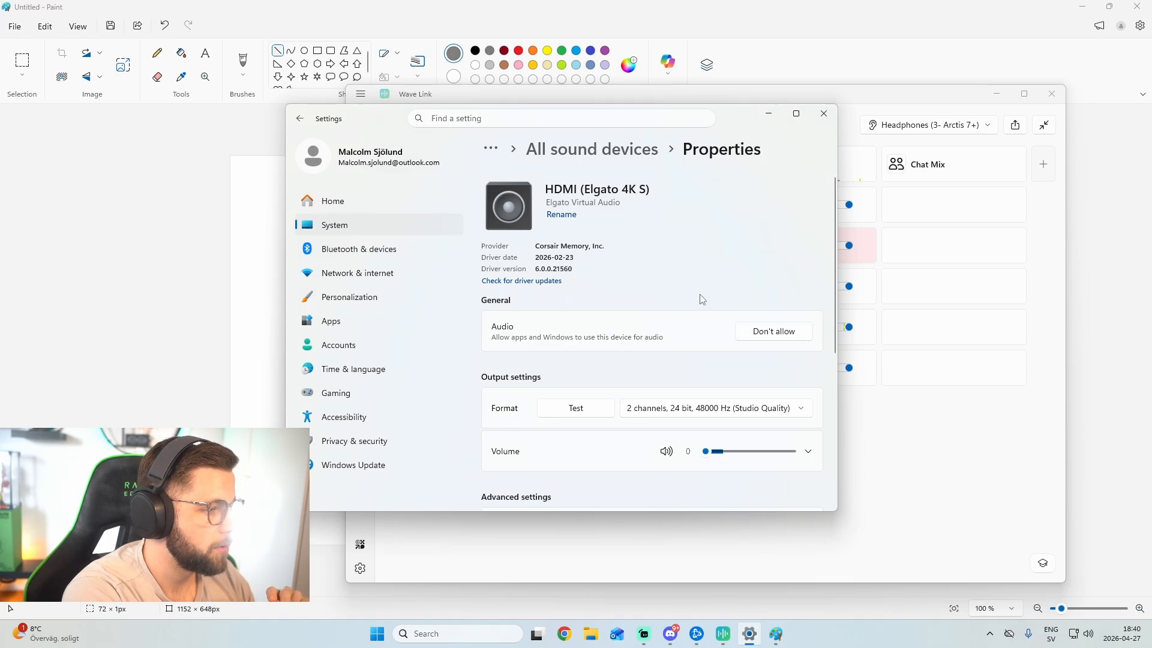
pyautogui.click(958, 497)
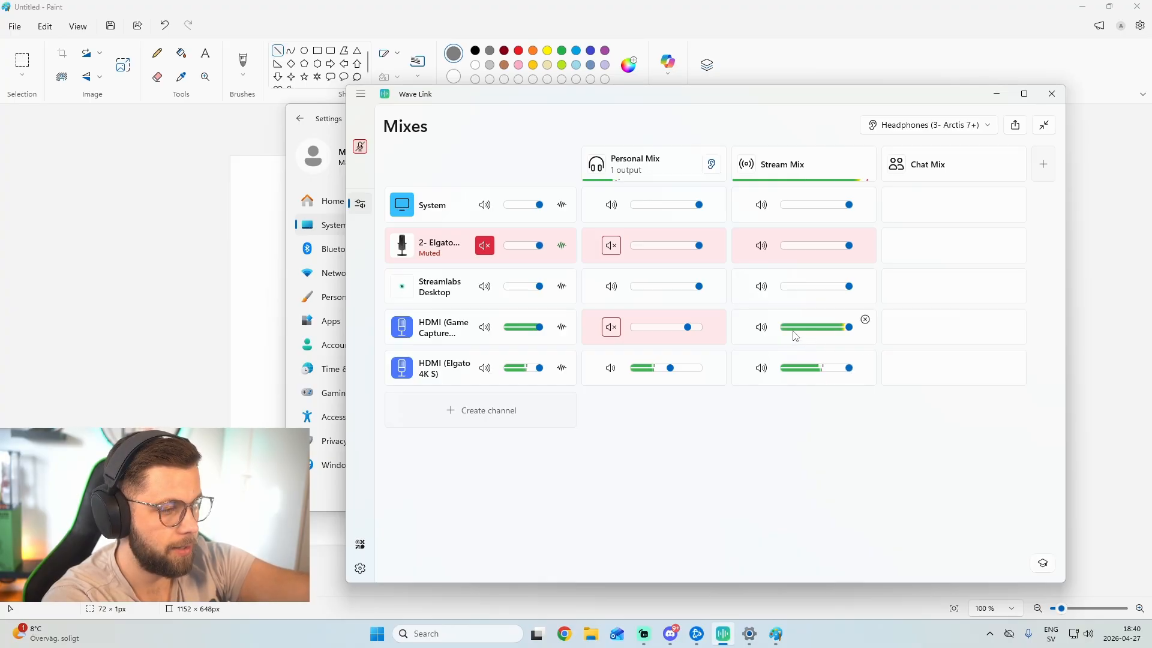
pyautogui.click(444, 328)
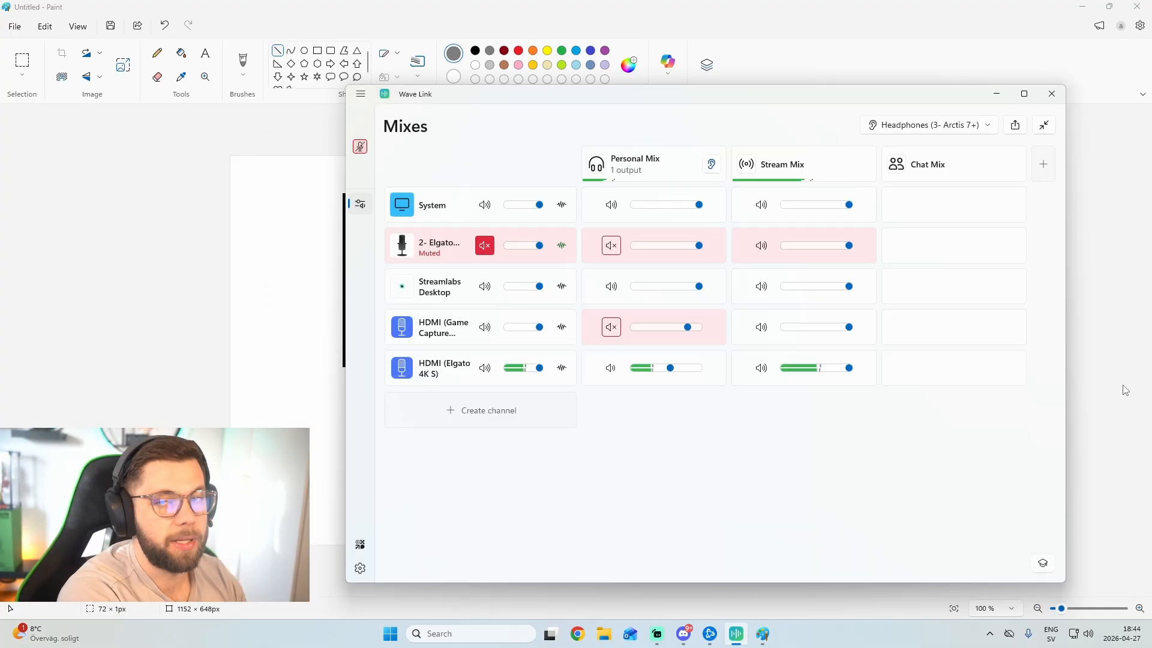
# Step: Show the list of available sound output devices and open the full Windows sound settings
pyautogui.click(1096, 638)
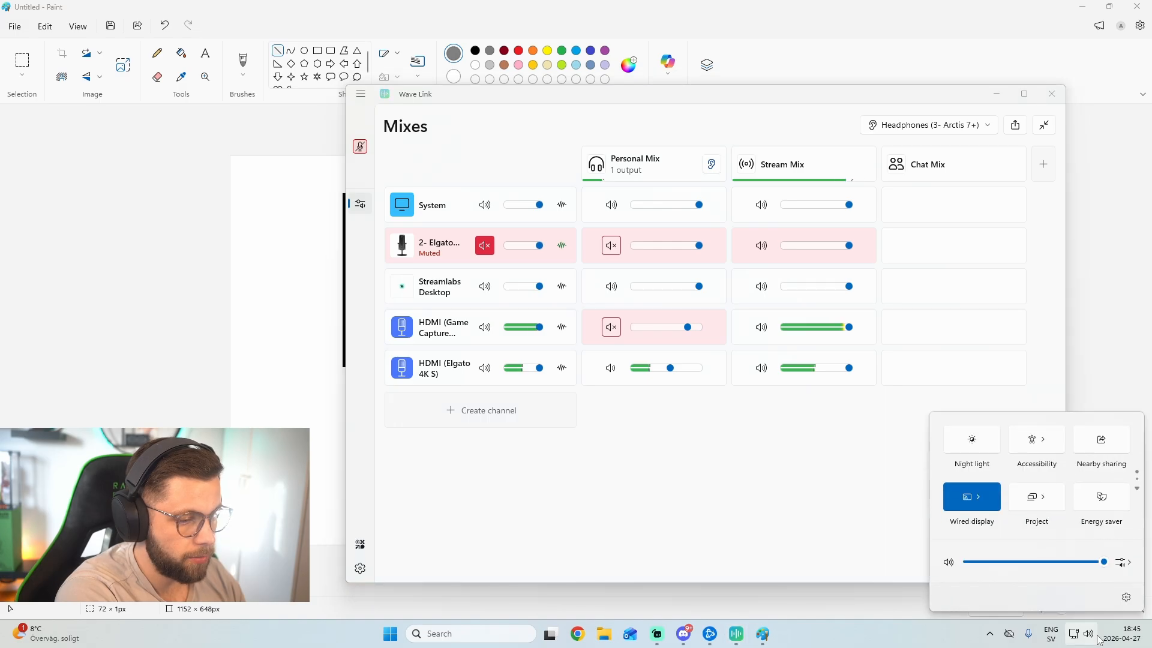
pyautogui.click(1121, 562)
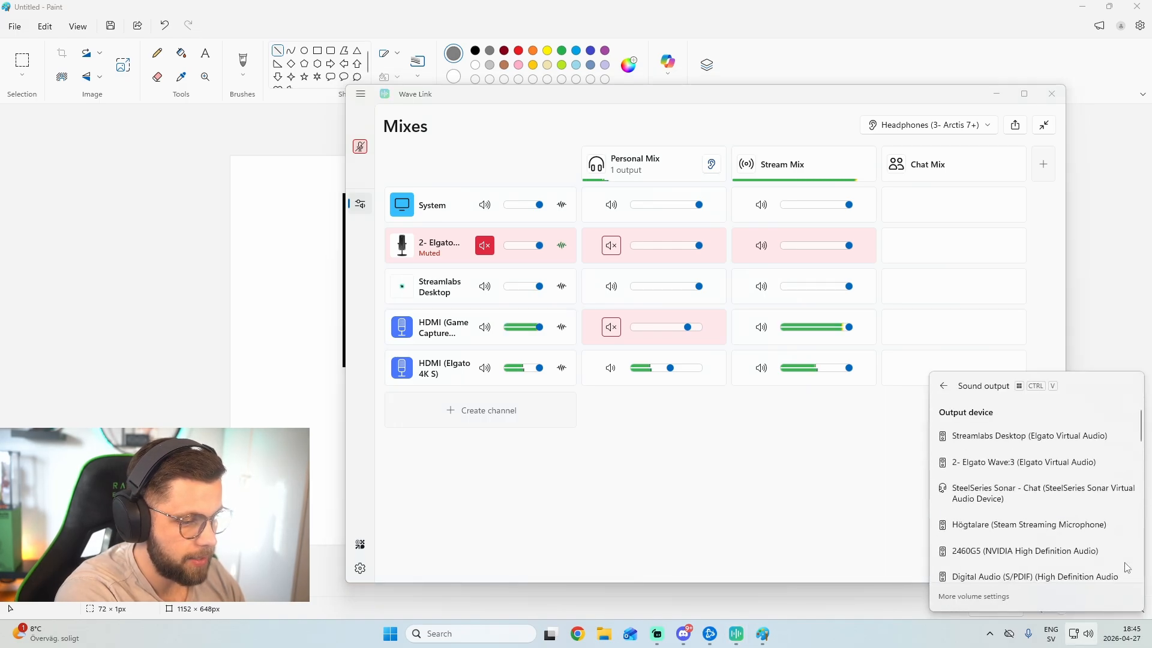
pyautogui.click(1073, 635)
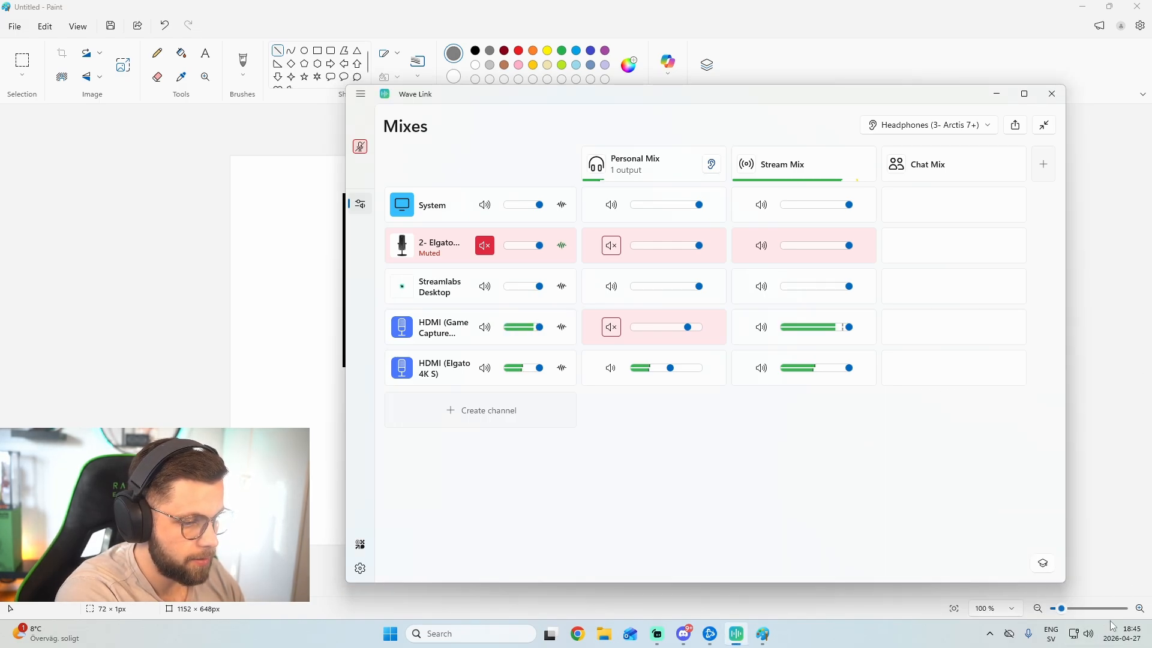
pyautogui.click(1080, 635)
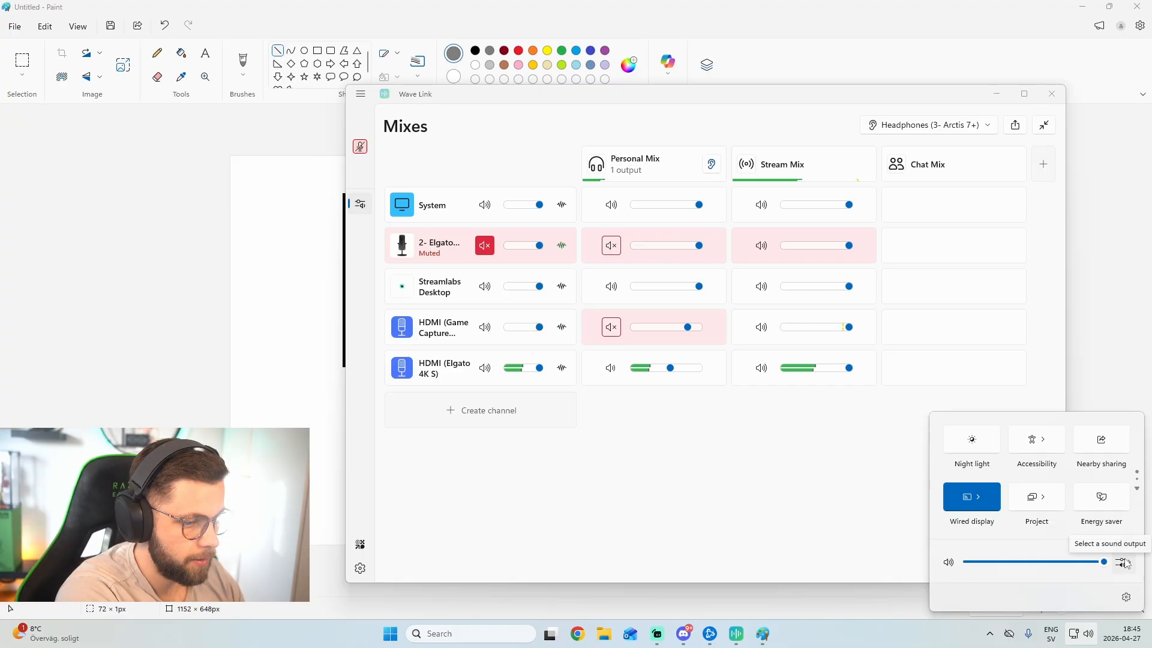
pyautogui.click(1122, 562)
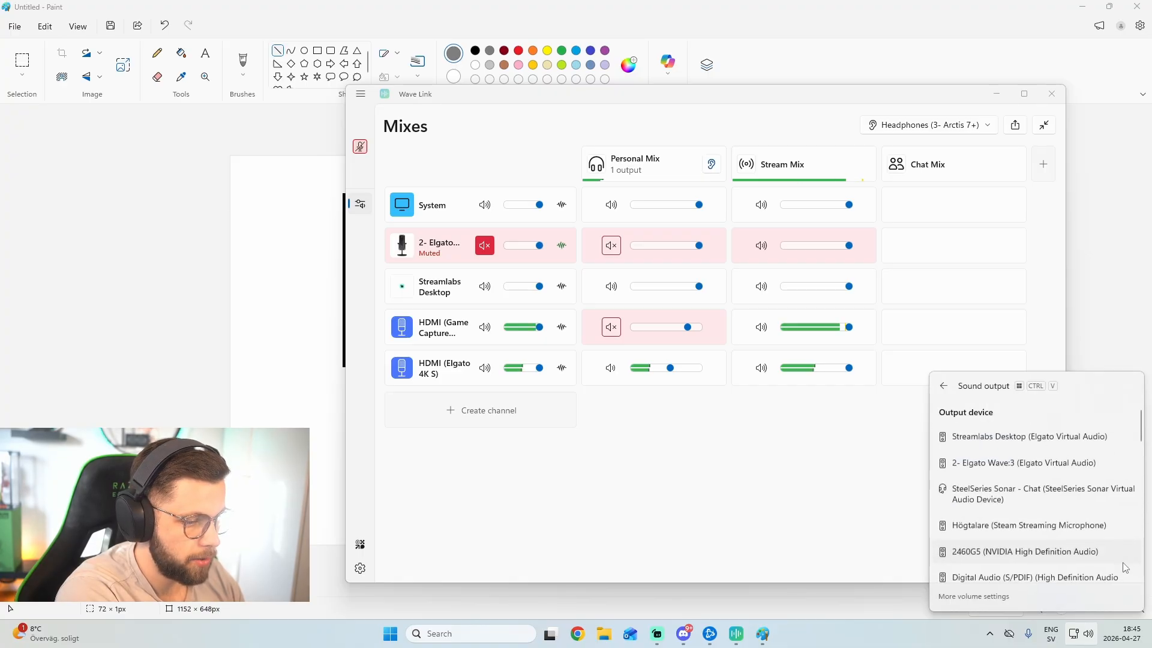
pyautogui.click(963, 596)
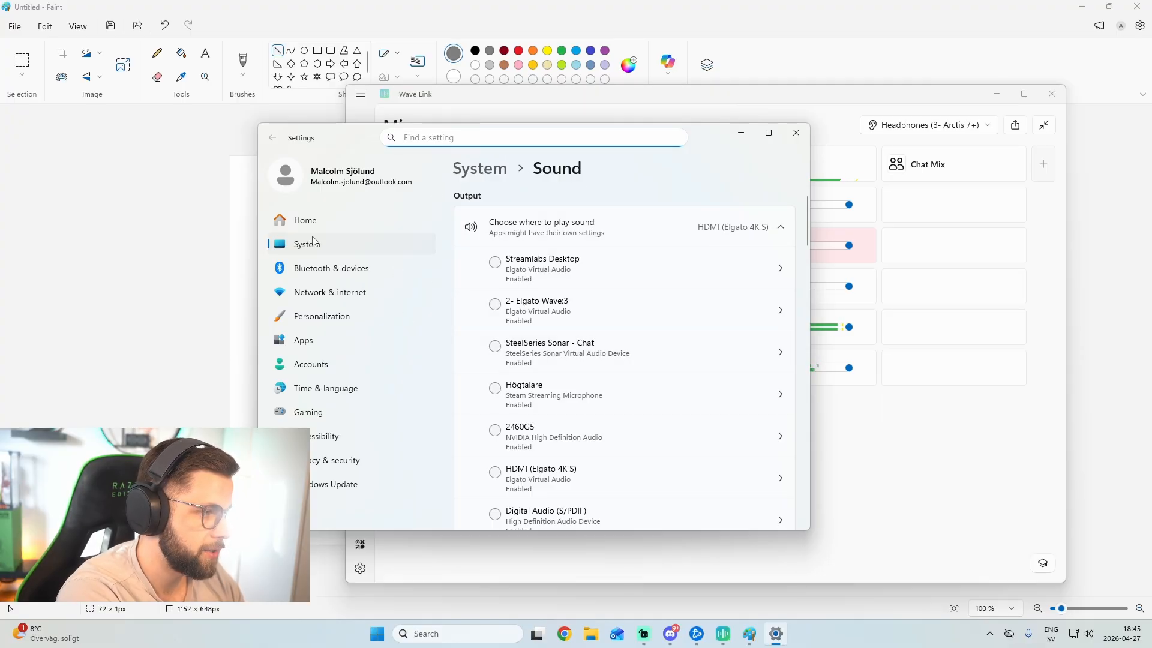
# Step: Open the list of all sound devices and look through its output devices for the HDMI capture-card entries
pyautogui.scroll(-10, 617, 267)
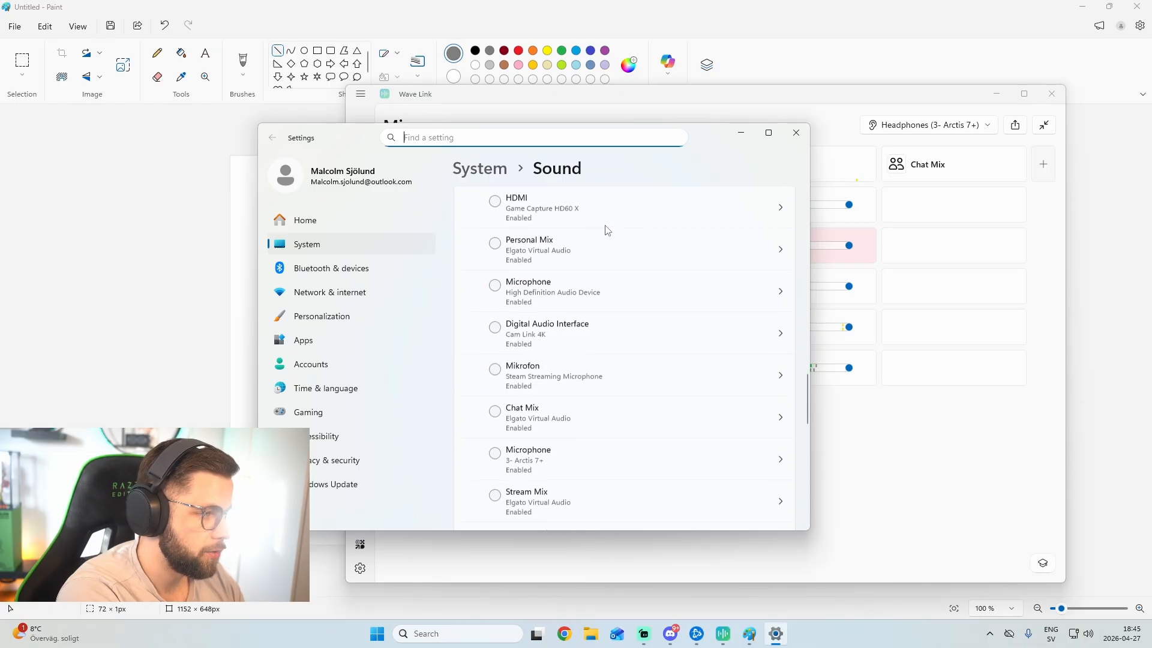
pyautogui.scroll(-10, 607, 230)
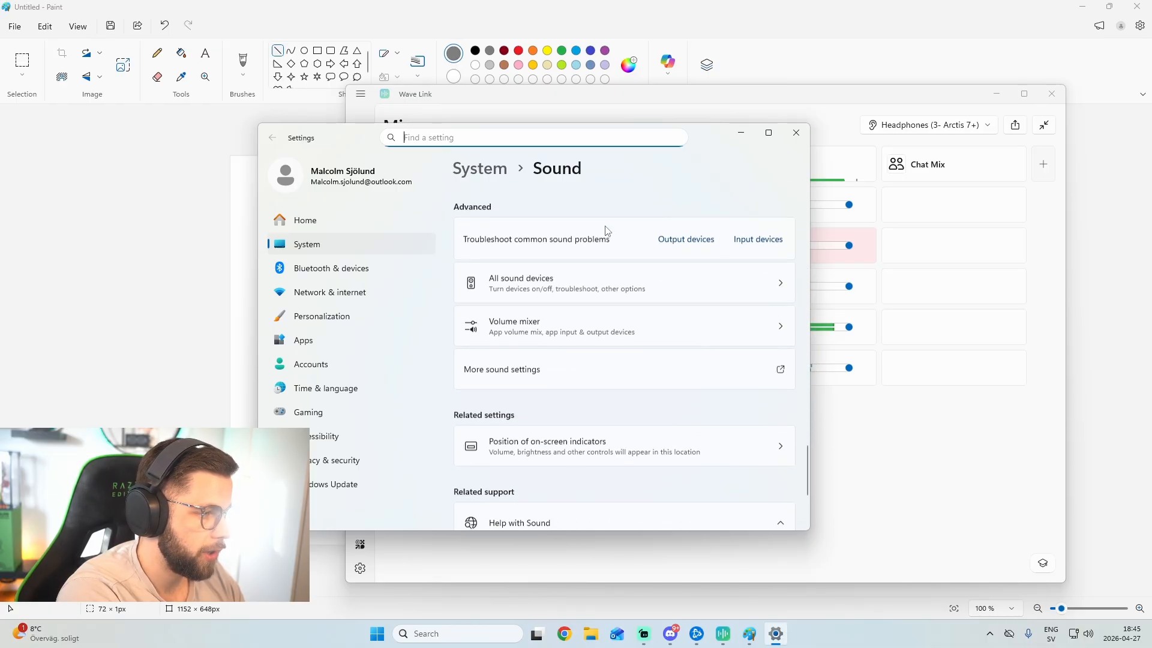
pyautogui.click(543, 280)
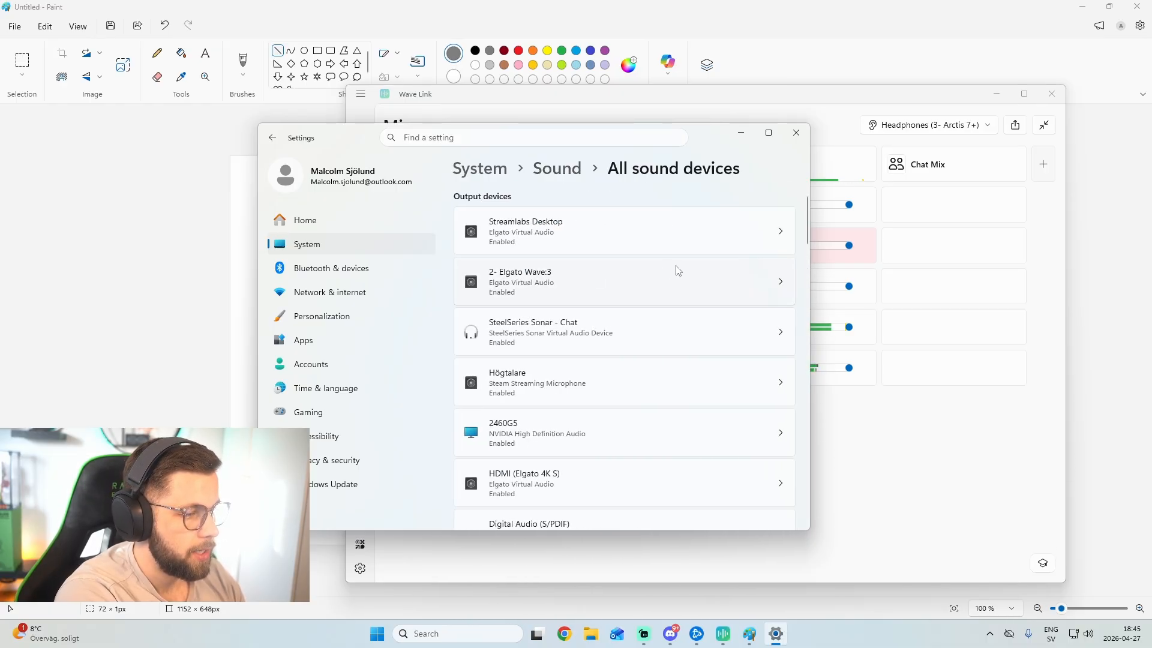
pyautogui.scroll(-4, 694, 291)
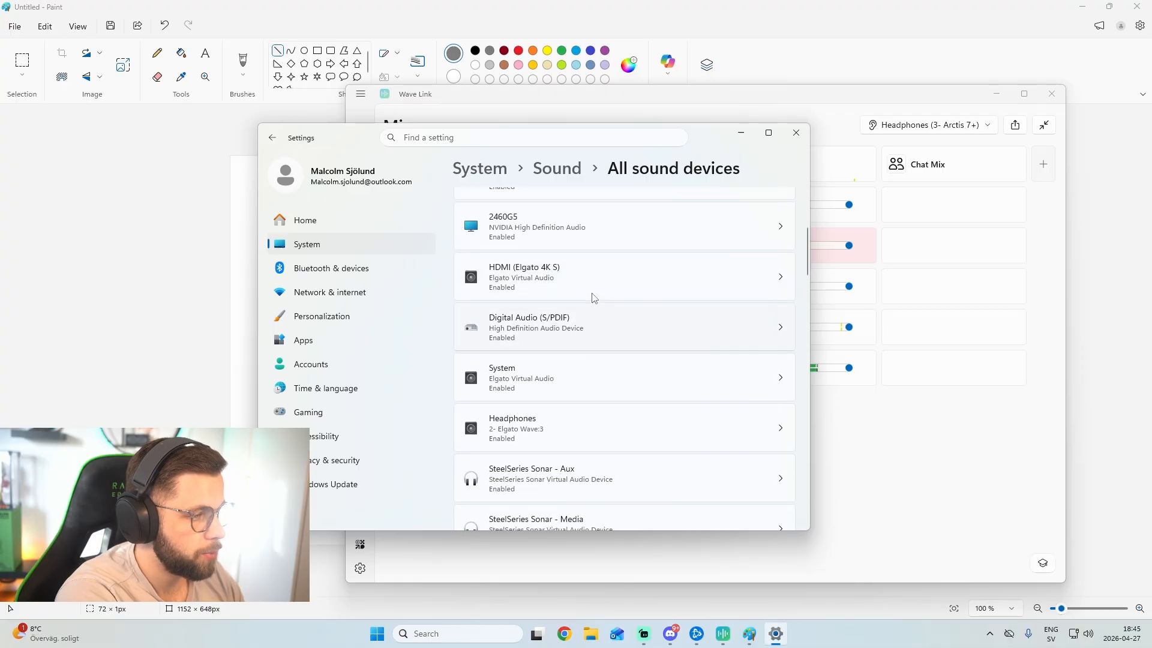
pyautogui.scroll(-1, 582, 266)
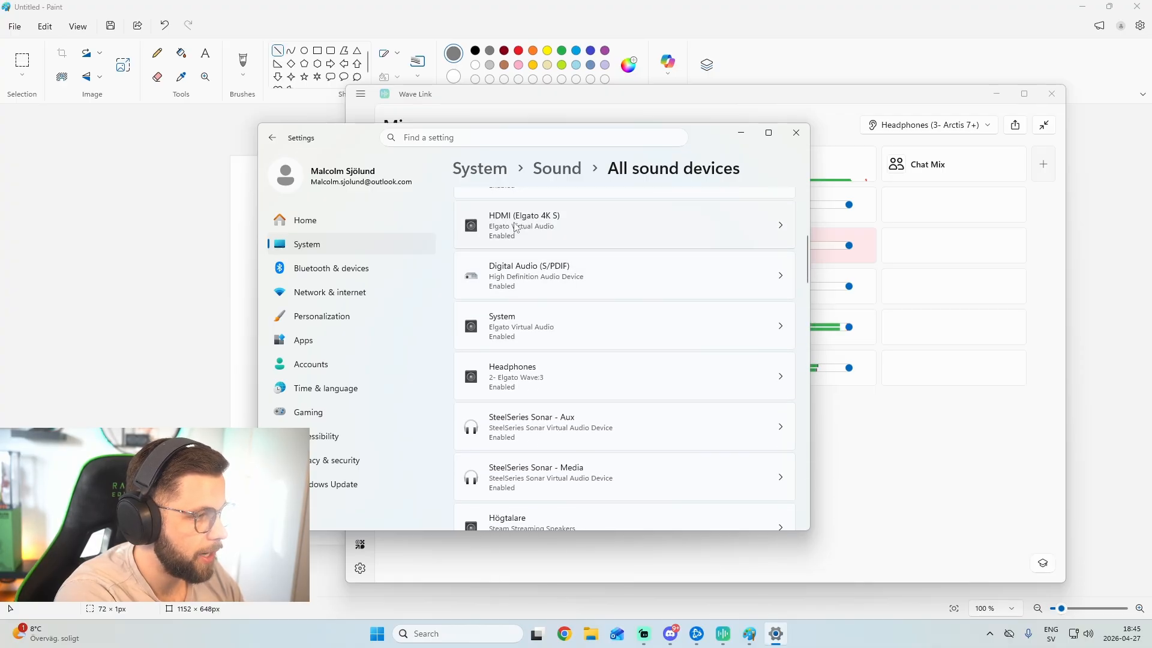
pyautogui.scroll(-3, 576, 252)
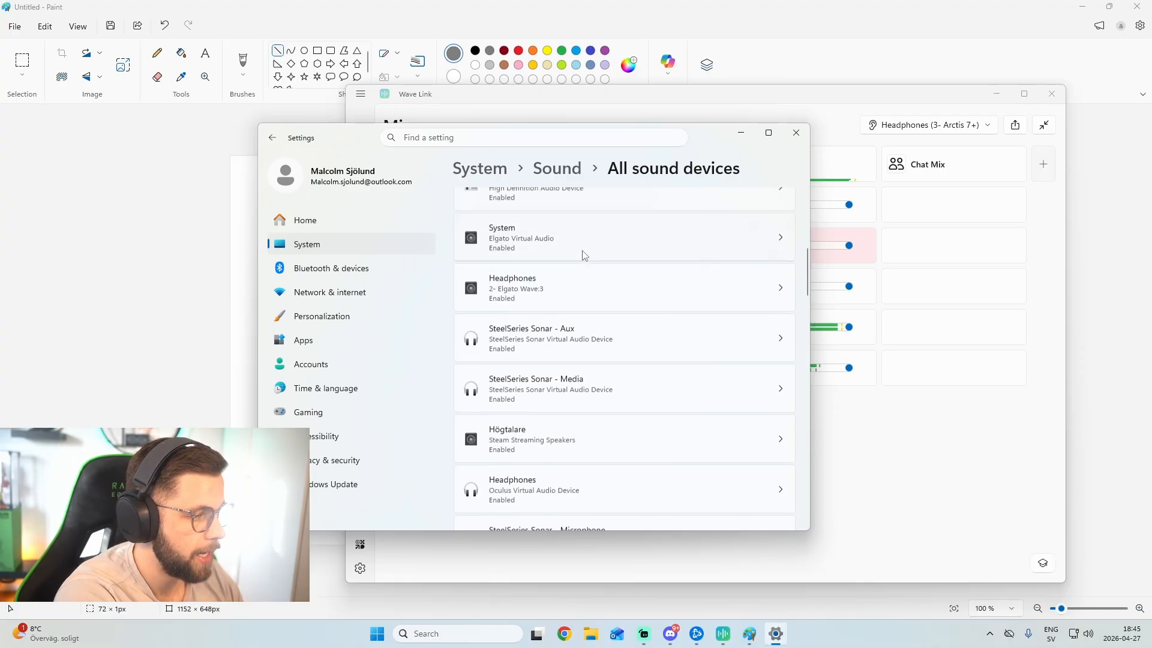
pyautogui.scroll(-4, 598, 349)
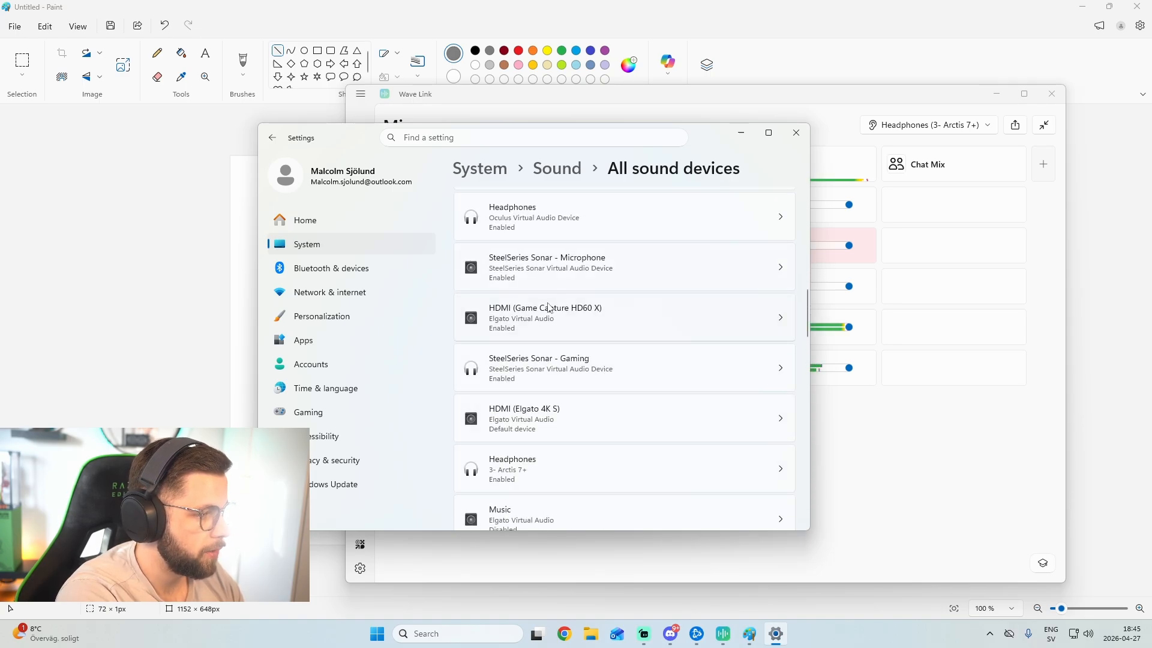
pyautogui.scroll(-1, 567, 324)
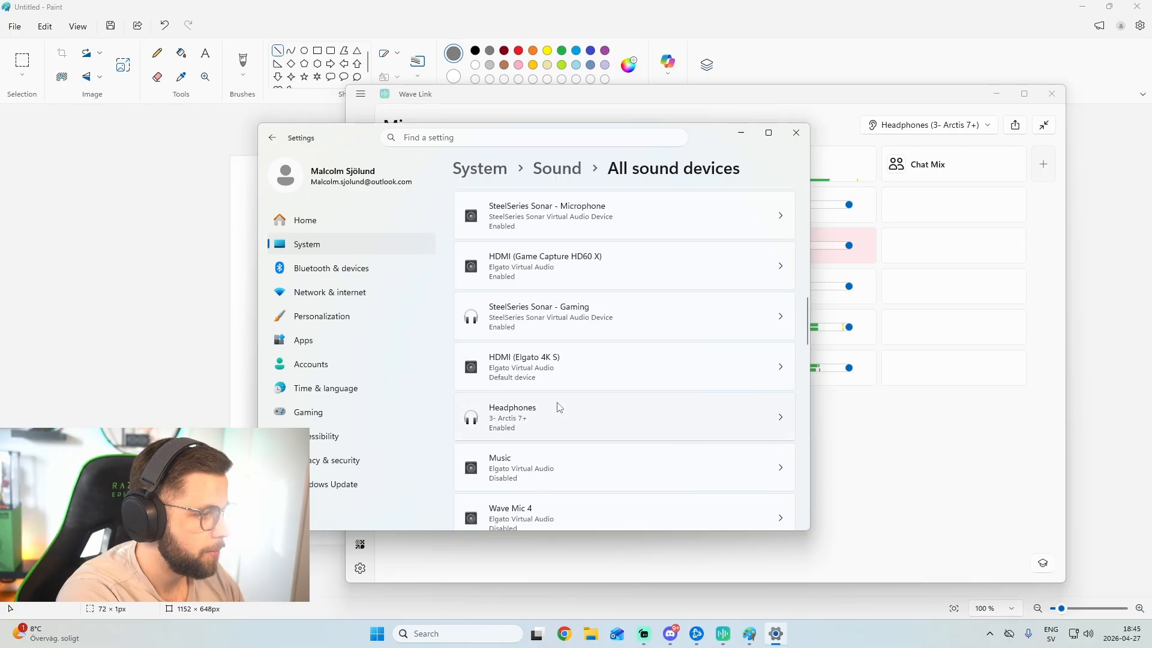
pyautogui.scroll(-6, 548, 378)
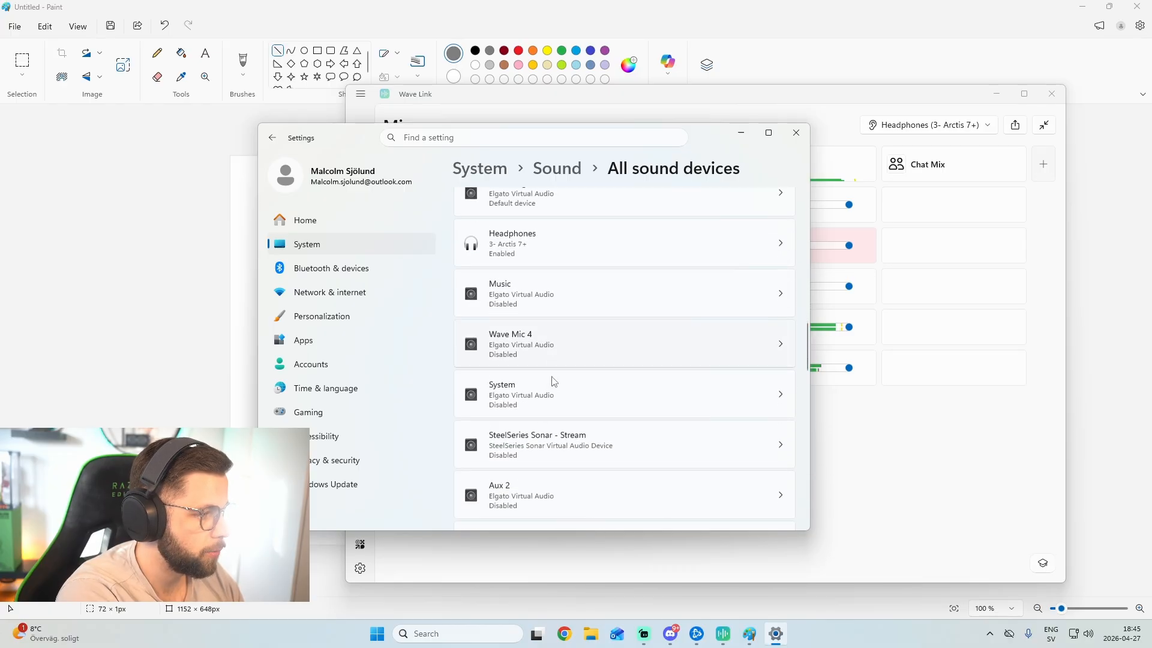
pyautogui.scroll(15, 658, 347)
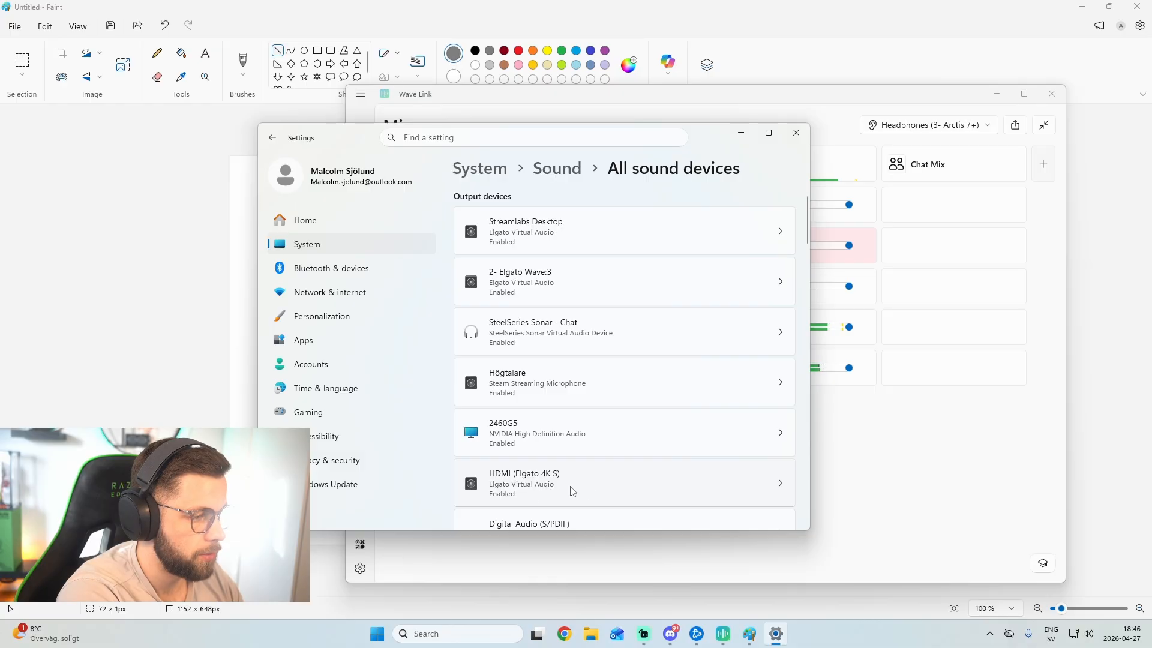
# Step: View the first HDMI (Elgato 4K S) entry's properties, and open those of the HDMI (Elgato 4K S) entry set as default device
pyautogui.click(585, 484)
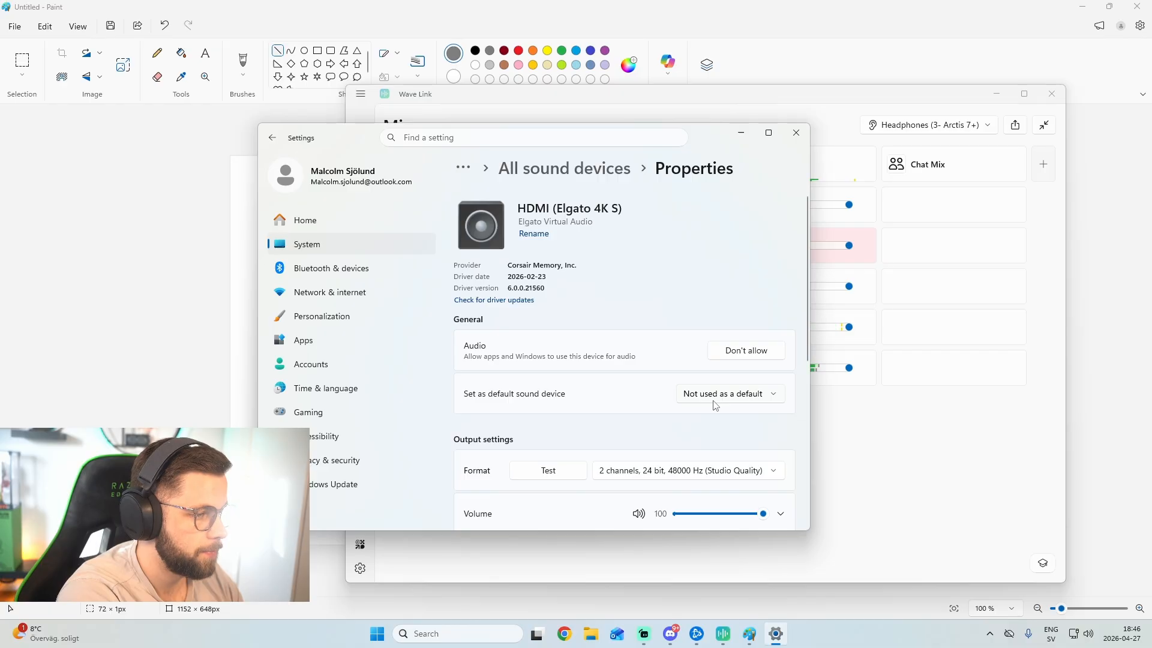
pyautogui.hotkey('alt', 'Left')
pyautogui.scroll(-3, 645, 337)
pyautogui.click(649, 370)
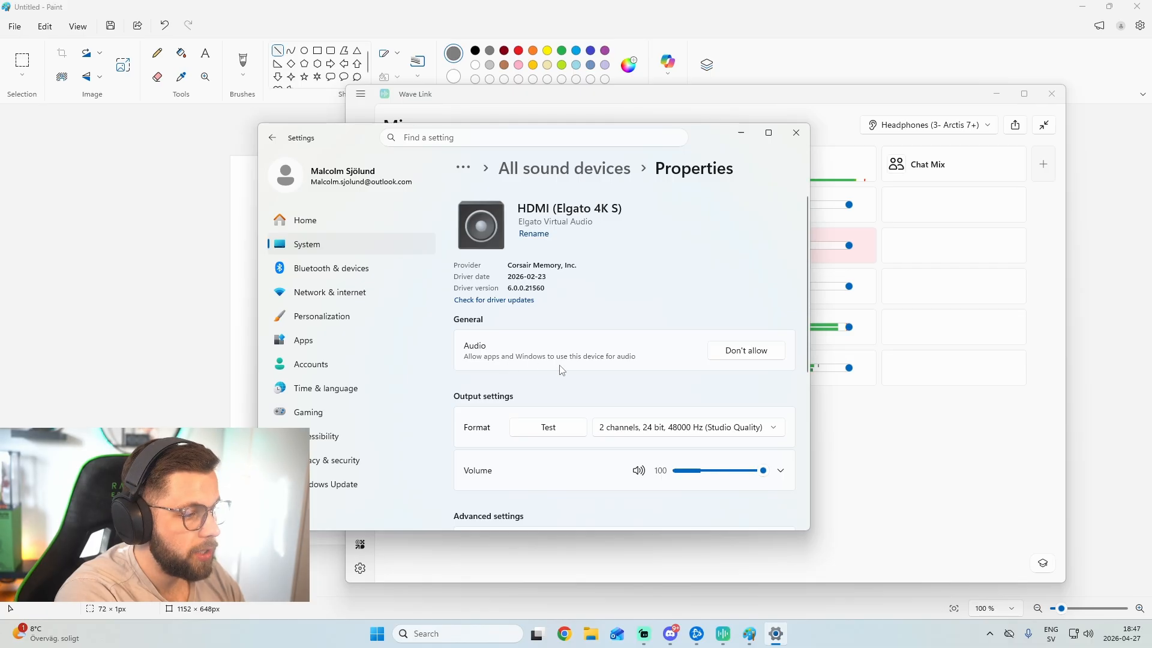
# Step: Disallow audio for the default HDMI (Elgato 4K S) device and uncover the Wave Link mixes
pyautogui.click(752, 353)
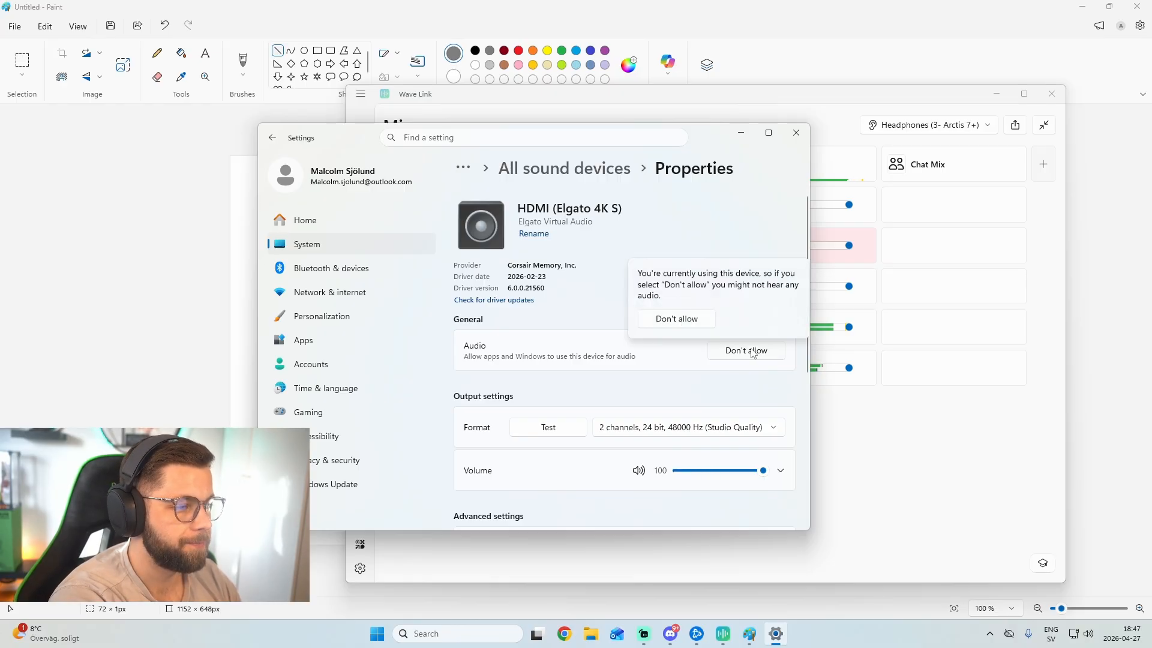
pyautogui.click(699, 320)
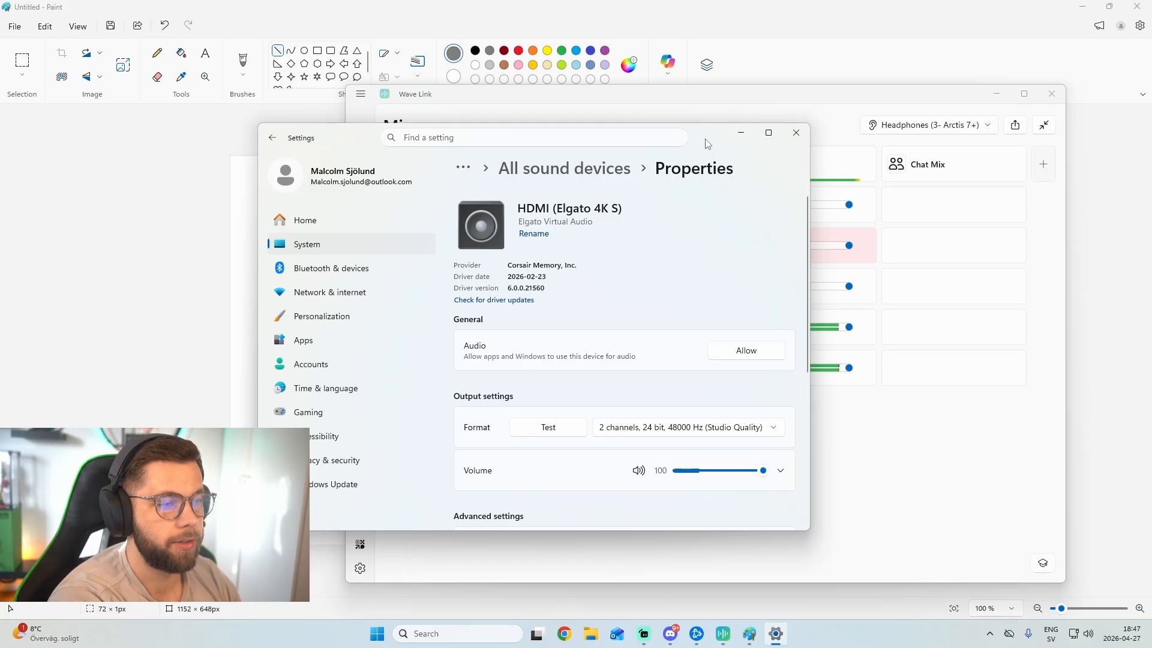
pyautogui.moveTo(706, 144); pyautogui.dragTo(292, 411)
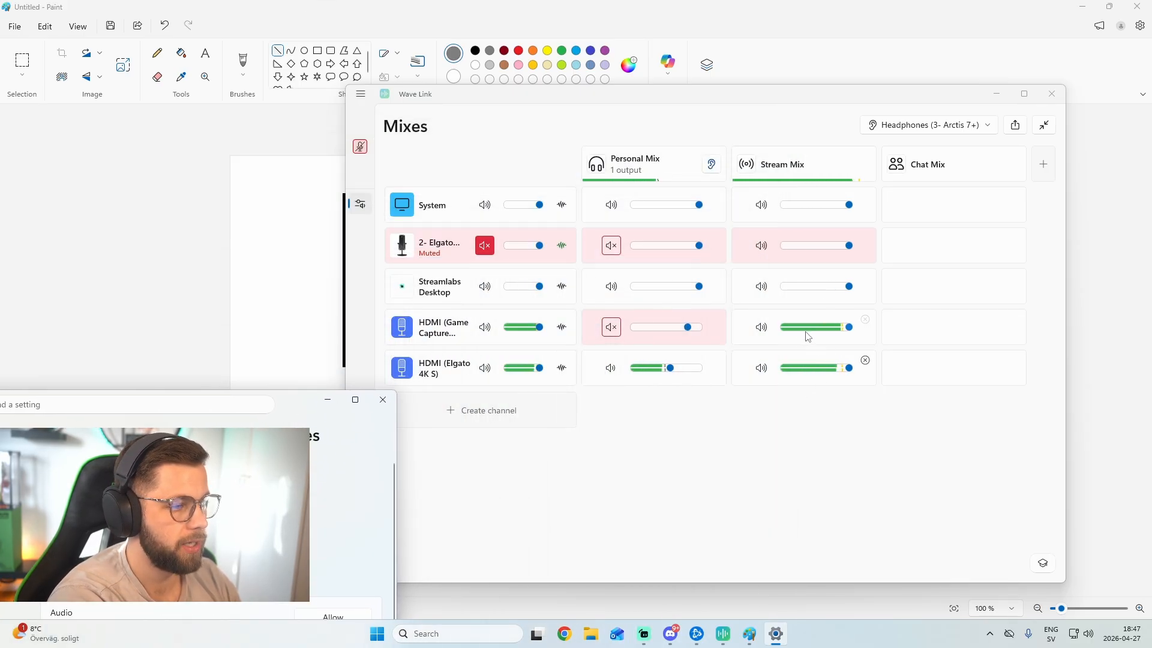
# Step: Allow audio for the HDMI (Elgato 4K S) device again and check the HDMI channels in the Wave Link mixes
pyautogui.moveTo(304, 421); pyautogui.dragTo(536, 136)
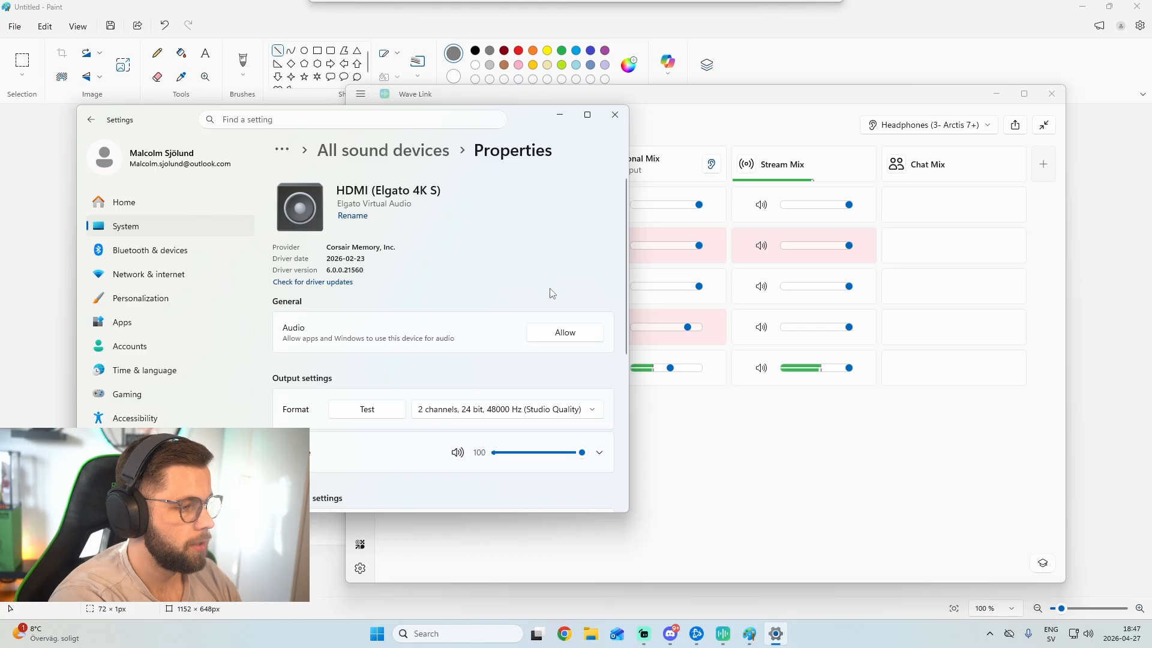
pyautogui.click(556, 334)
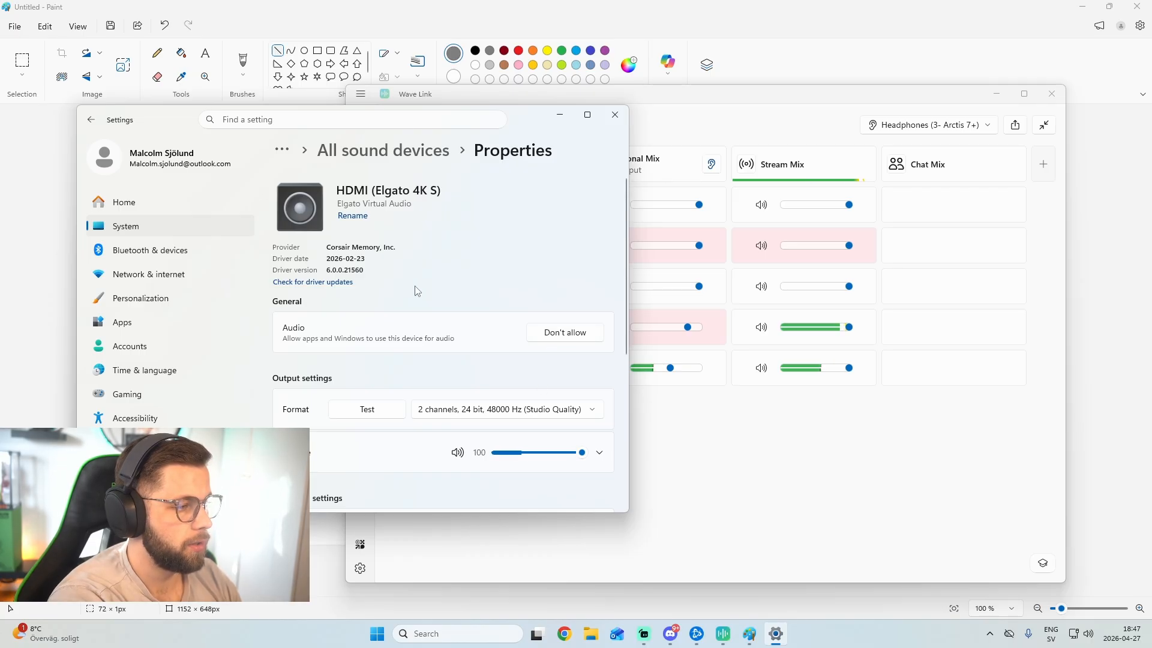
pyautogui.moveTo(522, 114); pyautogui.dragTo(355, 197)
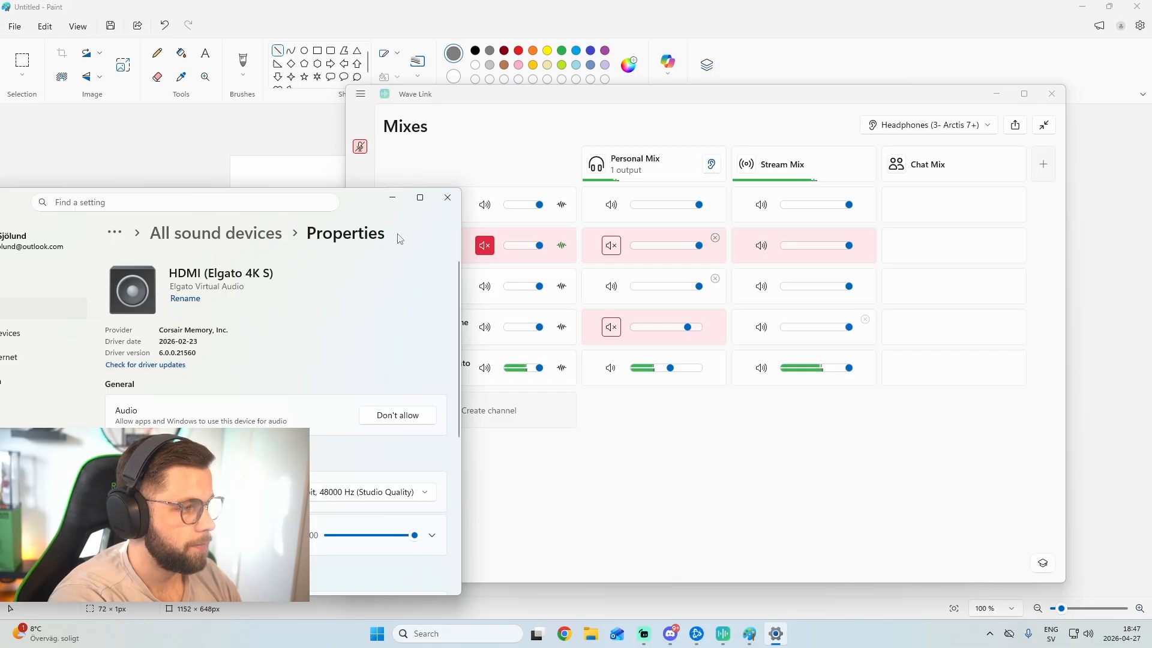
pyautogui.moveTo(355, 202); pyautogui.dragTo(532, 154)
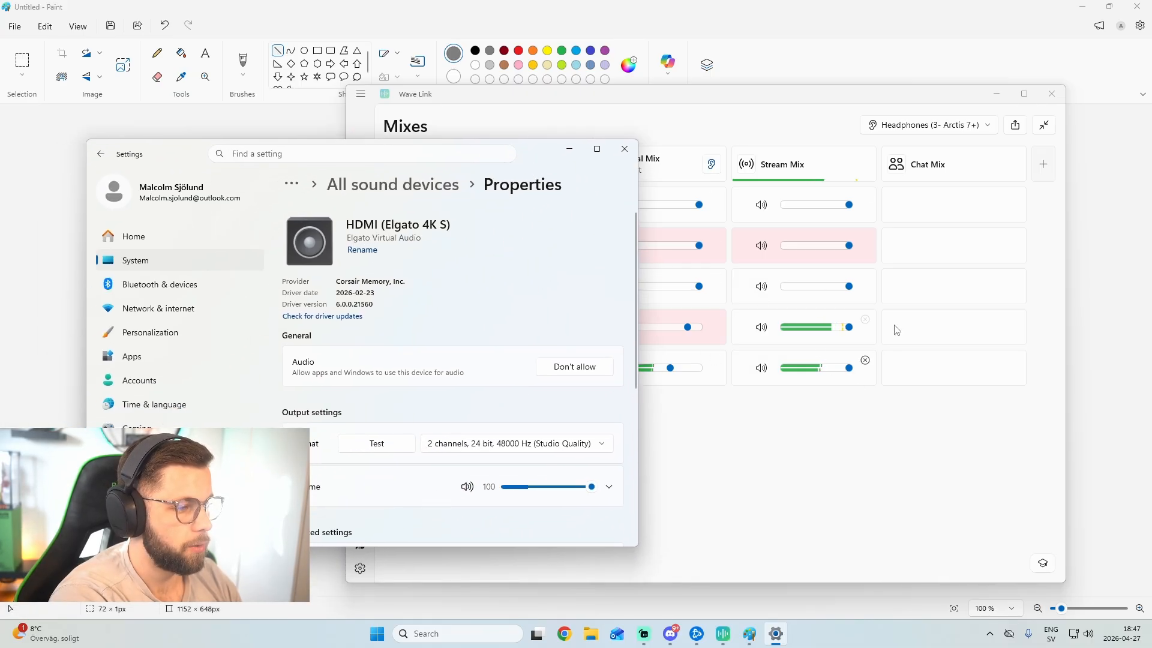
# Step: Bring the Wave Link mixes to the front and return to the HDMI (Elgato 4K S) device properties in Settings
pyautogui.click(839, 453)
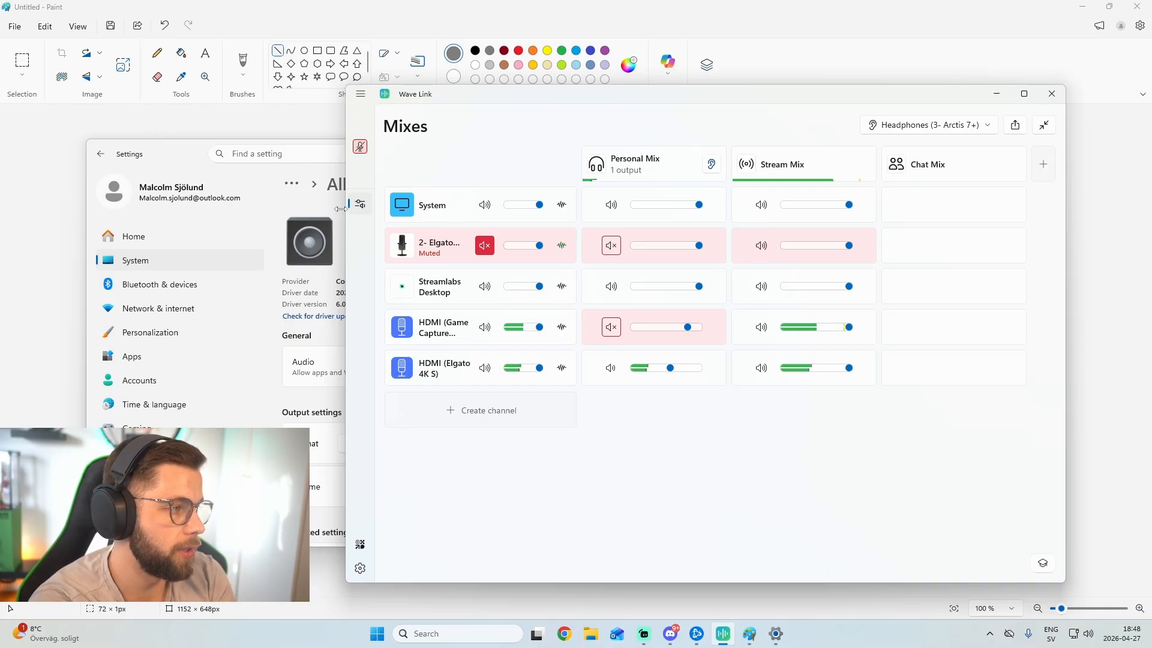
pyautogui.click(139, 380)
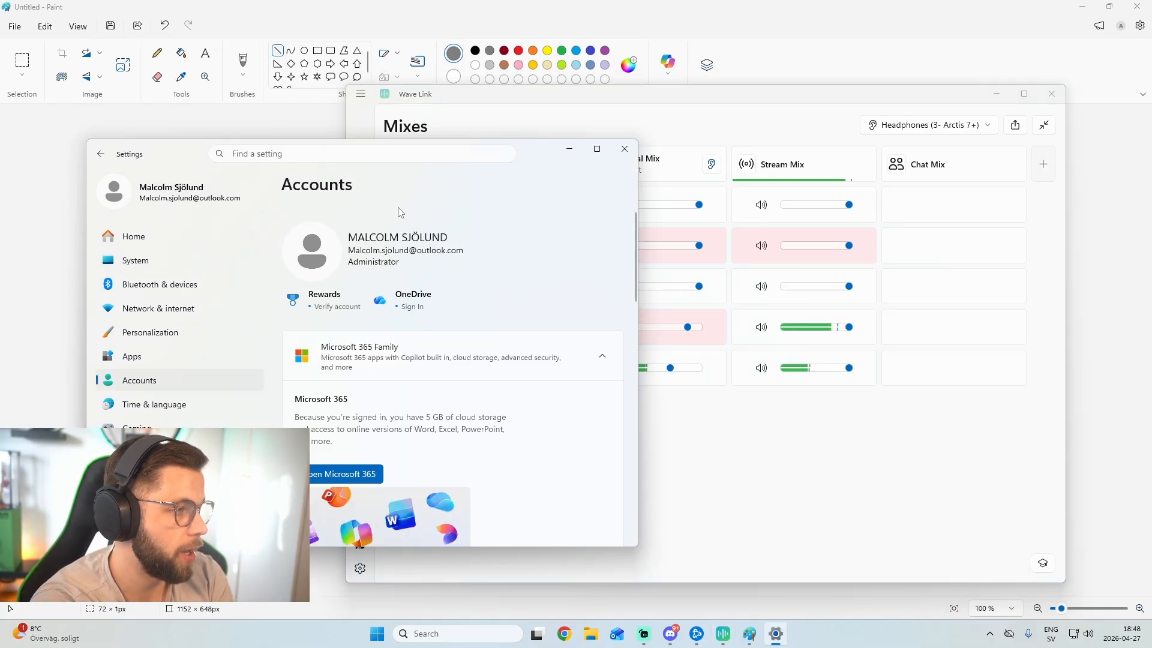
pyautogui.click(100, 153)
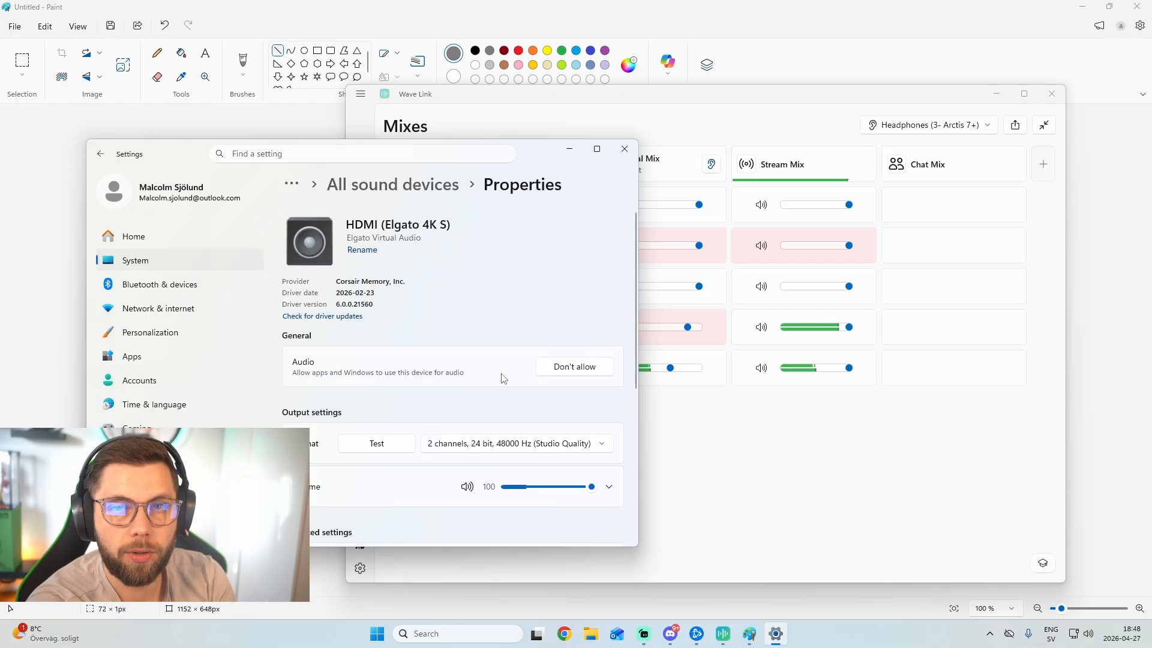